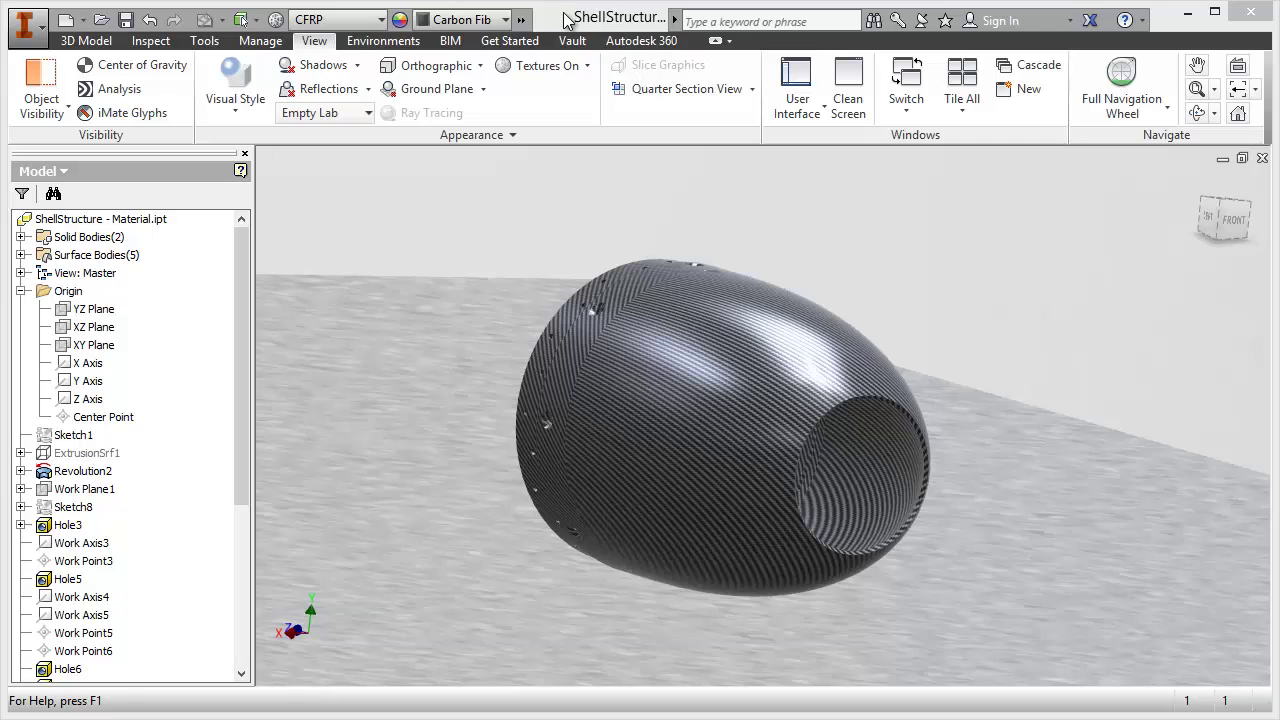
# Start adjusting the Carbon Fiber appearance and select the main shell body around the open nose.
pyautogui.moveTo(836, 247); pyautogui.dragTo(832, 243, button='middle')
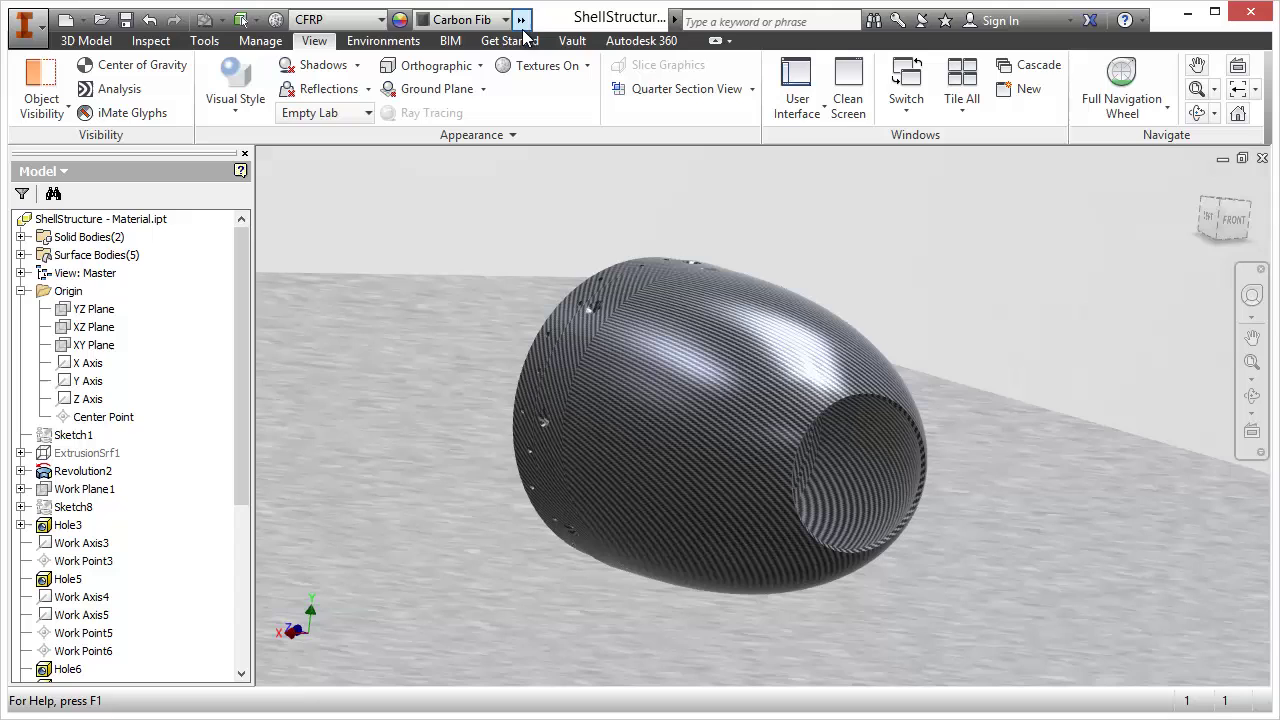
pyautogui.click(522, 24)
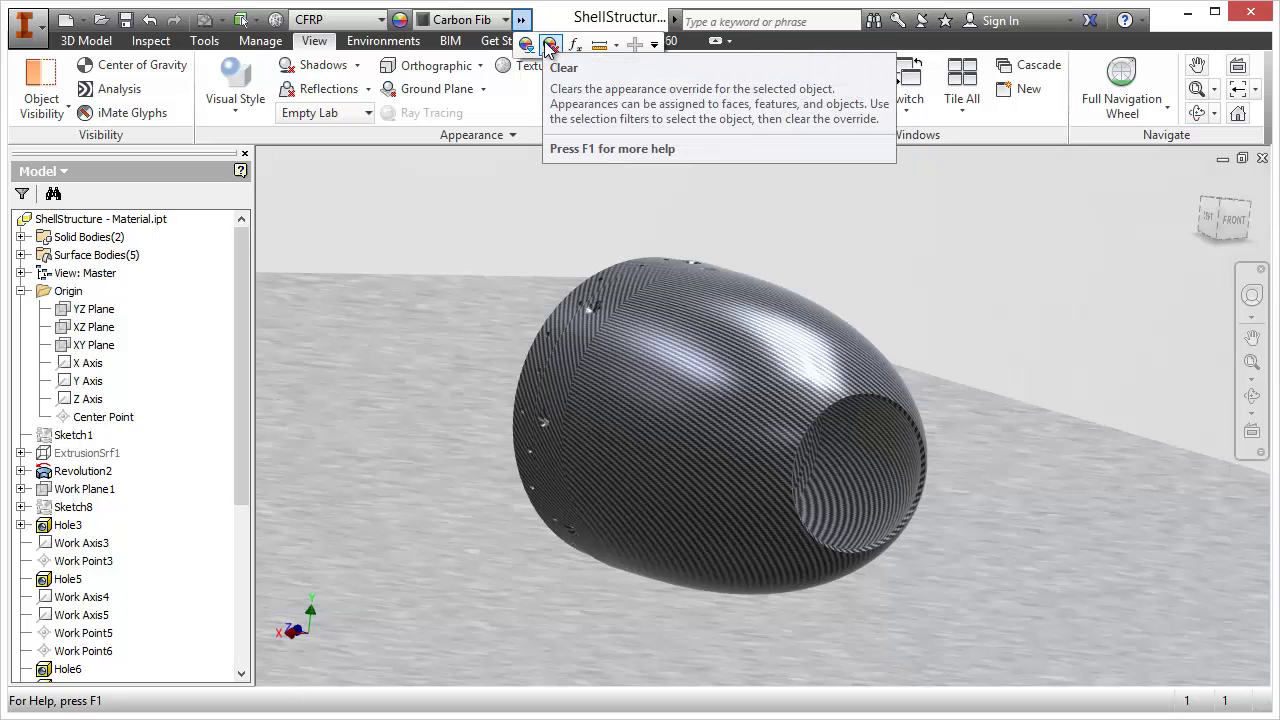
pyautogui.click(527, 46)
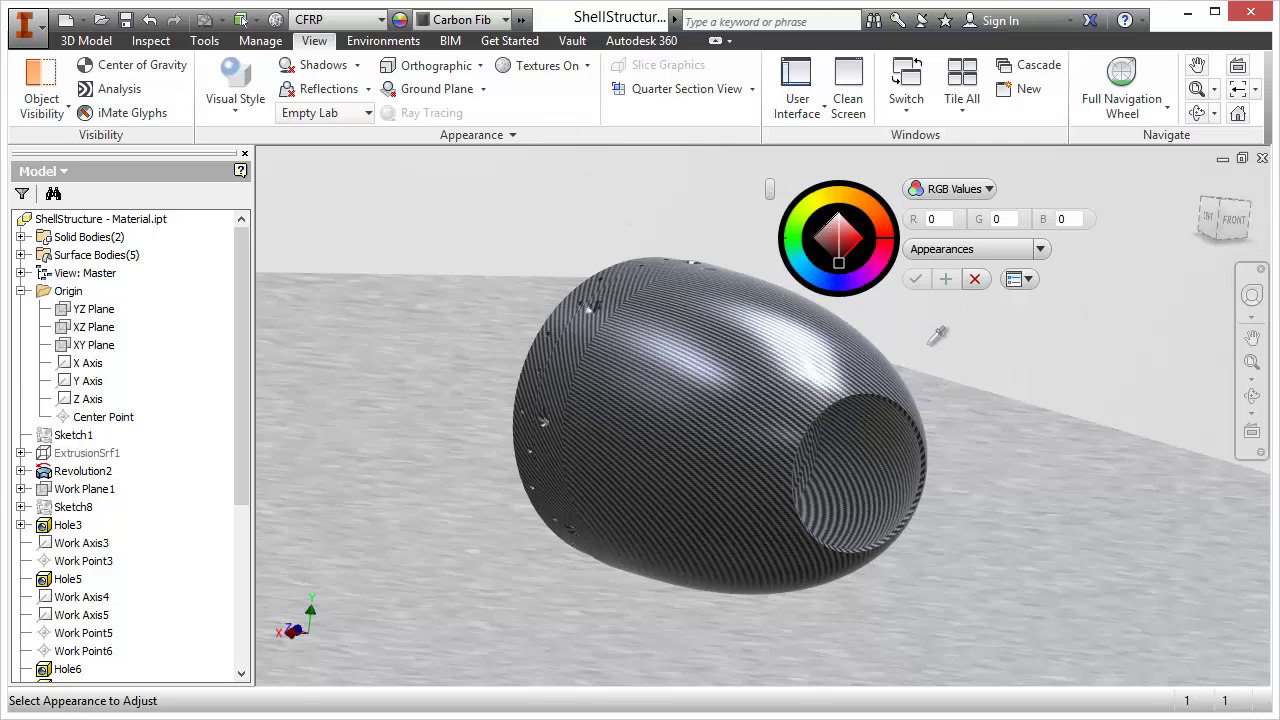
pyautogui.click(886, 384)
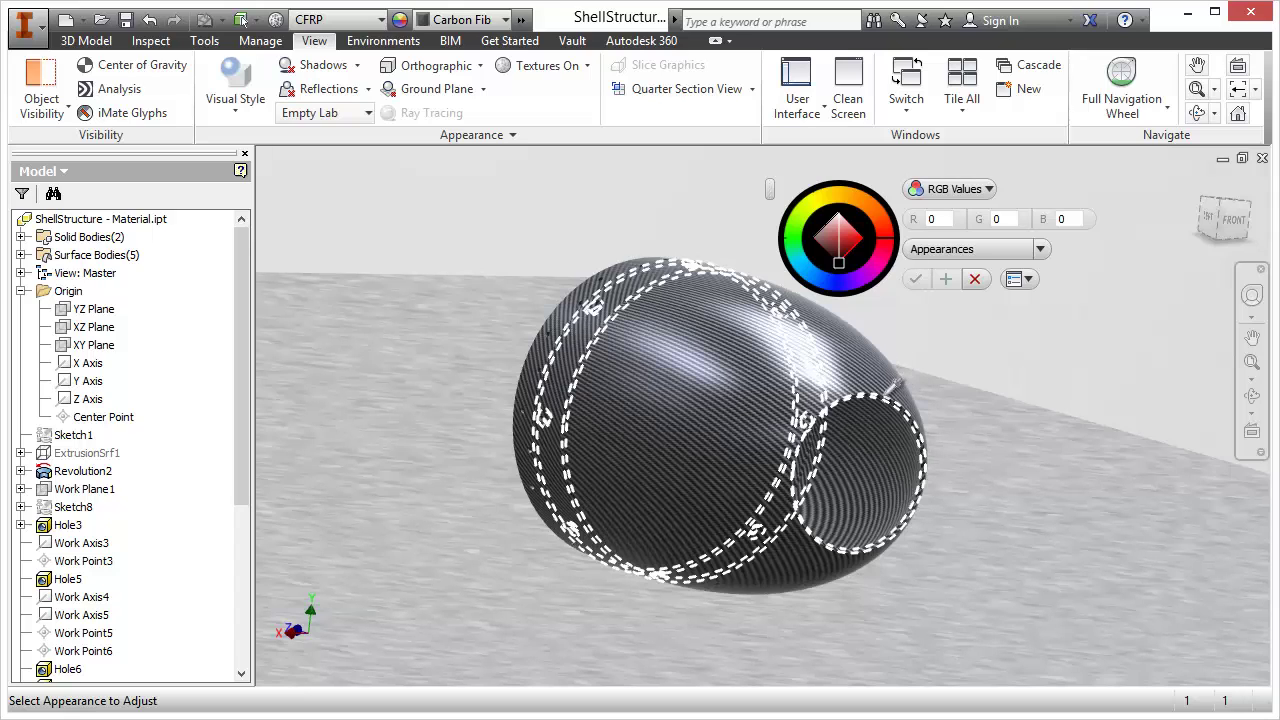
pyautogui.moveTo(886, 401)
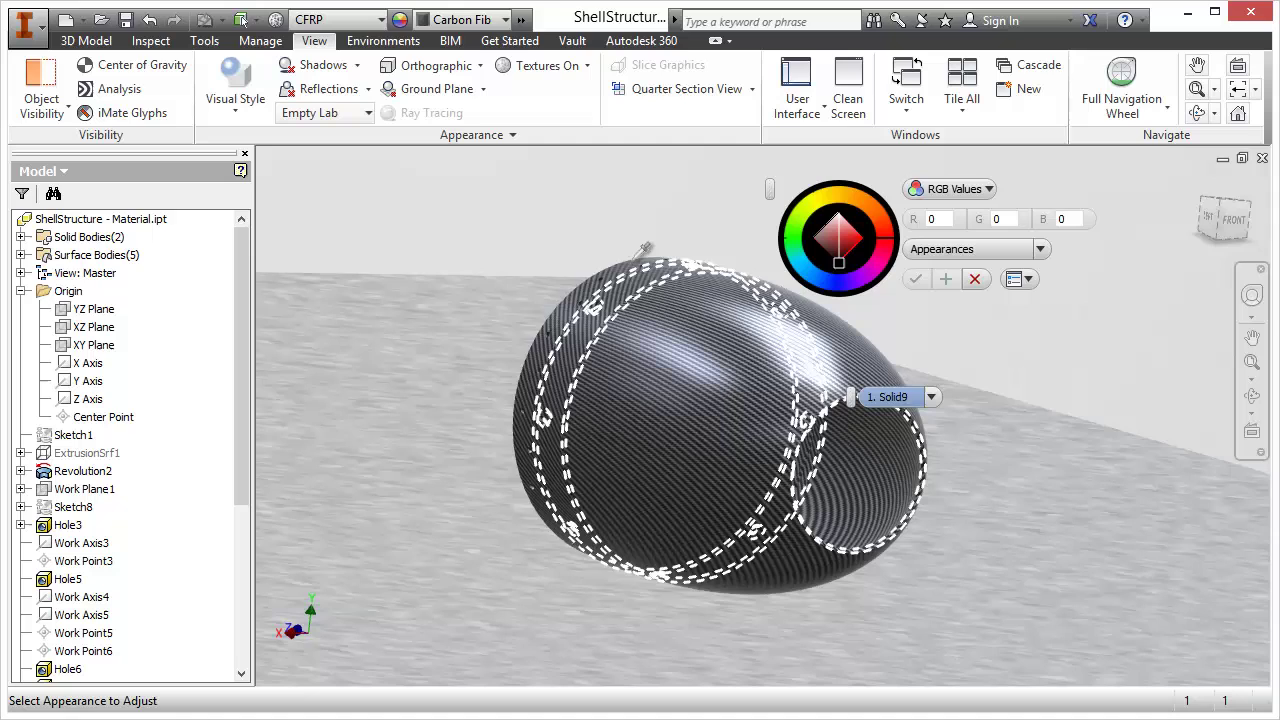
pyautogui.click(635, 249)
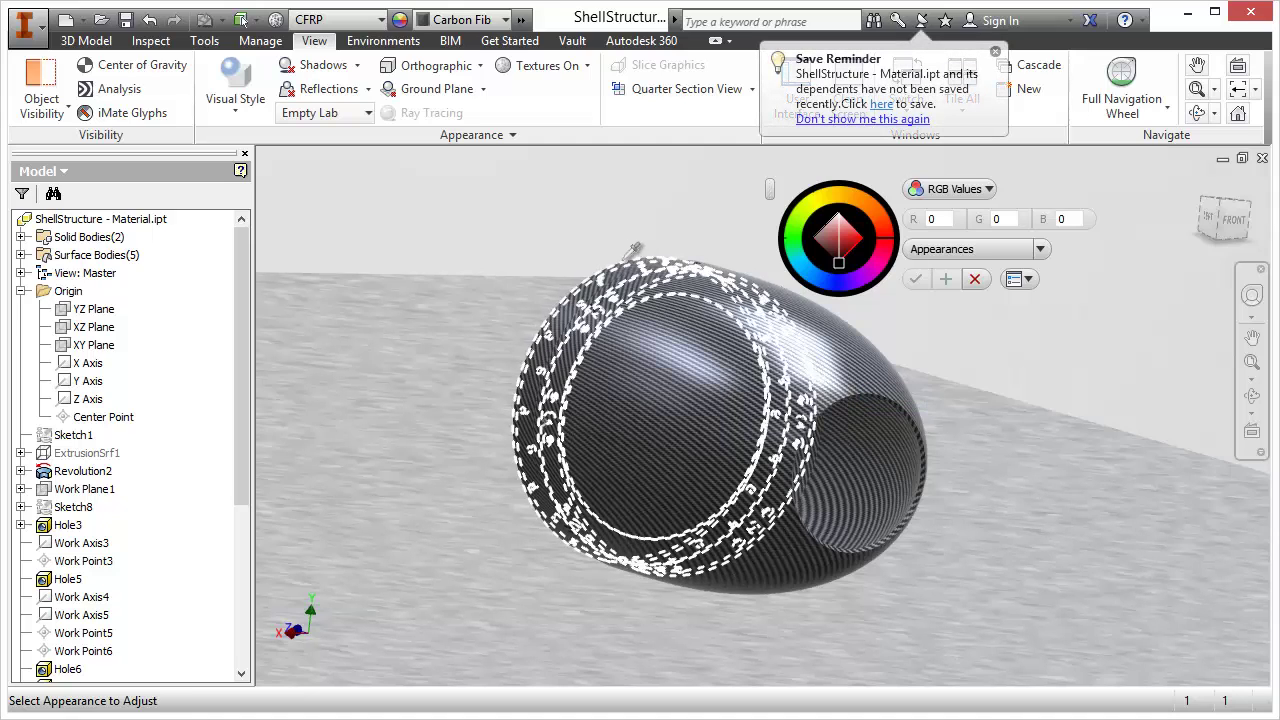
pyautogui.click(633, 247)
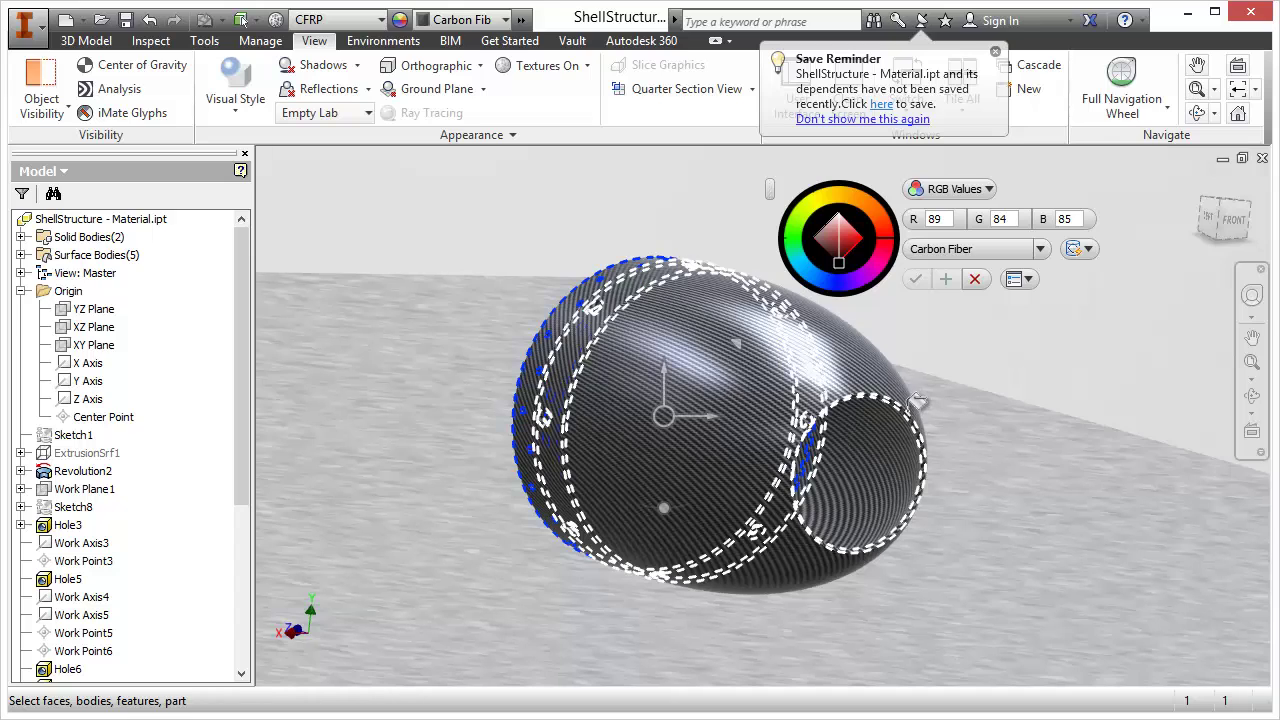
pyautogui.moveTo(912, 416)
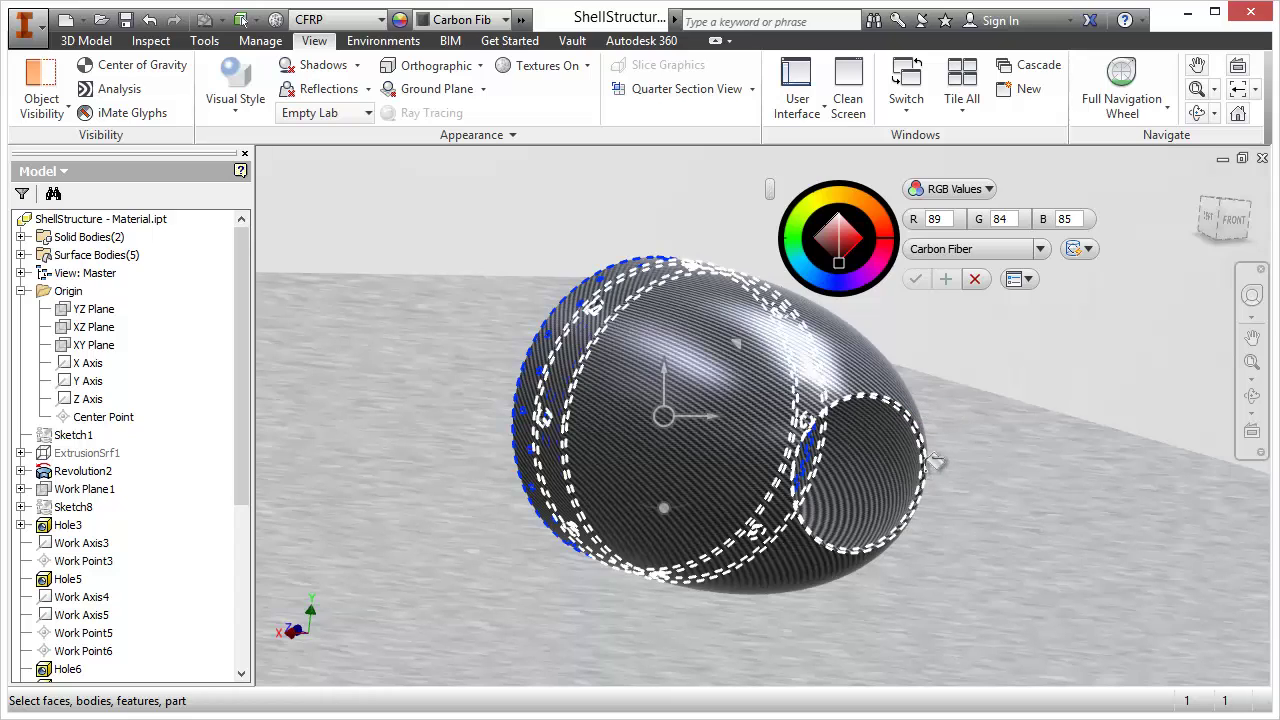
pyautogui.click(933, 461)
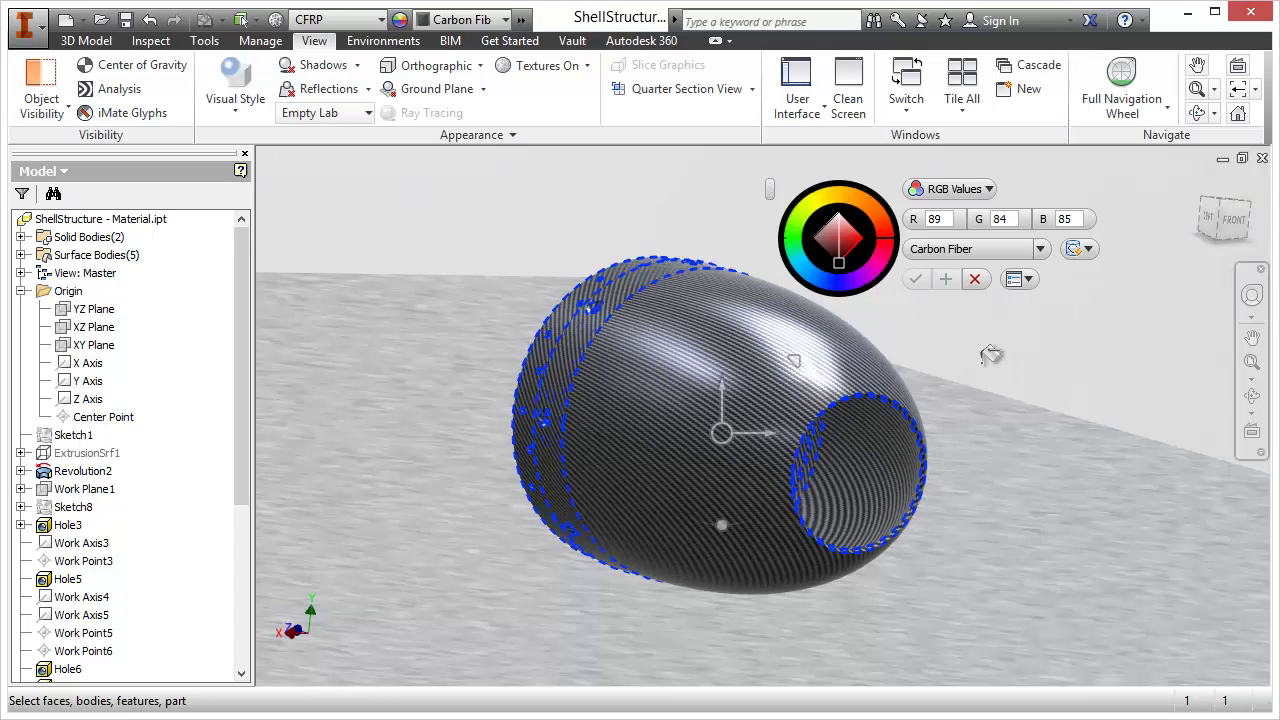
# Scale up the Carbon Fiber weave on the selected shell body so the pattern is coarser.
pyautogui.press('F4')
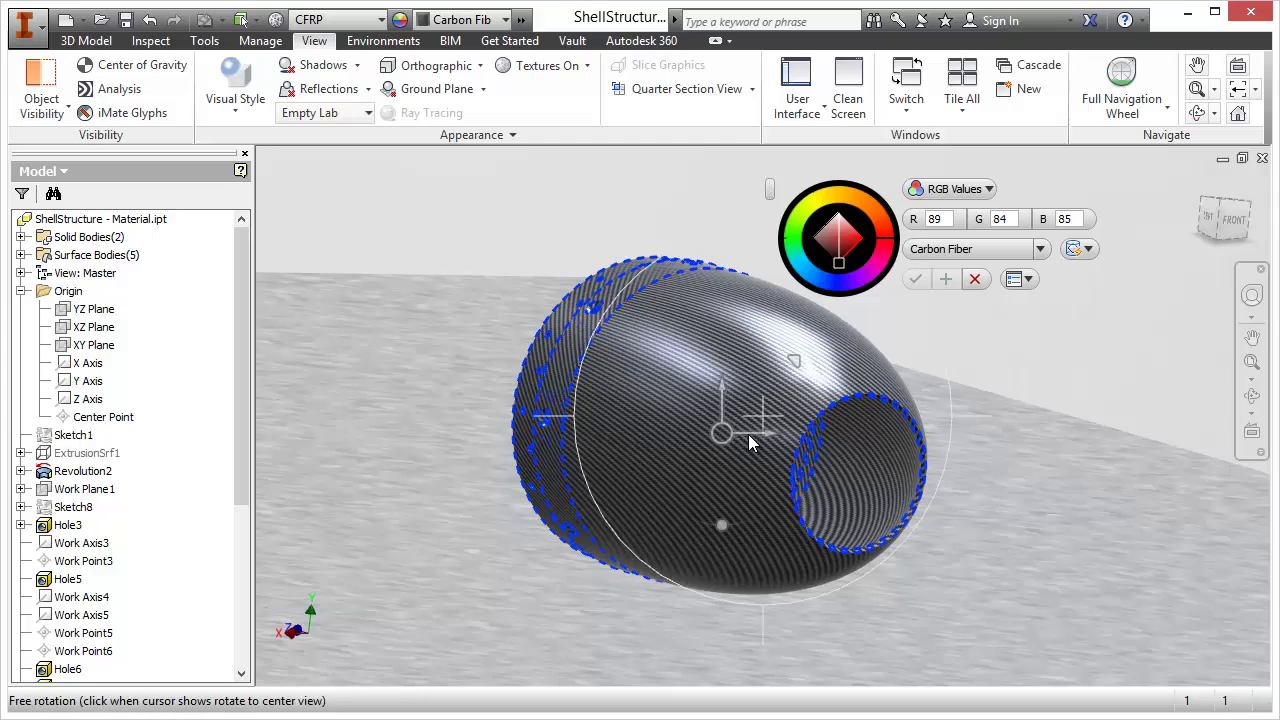
pyautogui.moveTo(854, 385); pyautogui.dragTo(946, 431)
pyautogui.scroll(-3, 848, 363)
pyautogui.scroll(3, 880, 363)
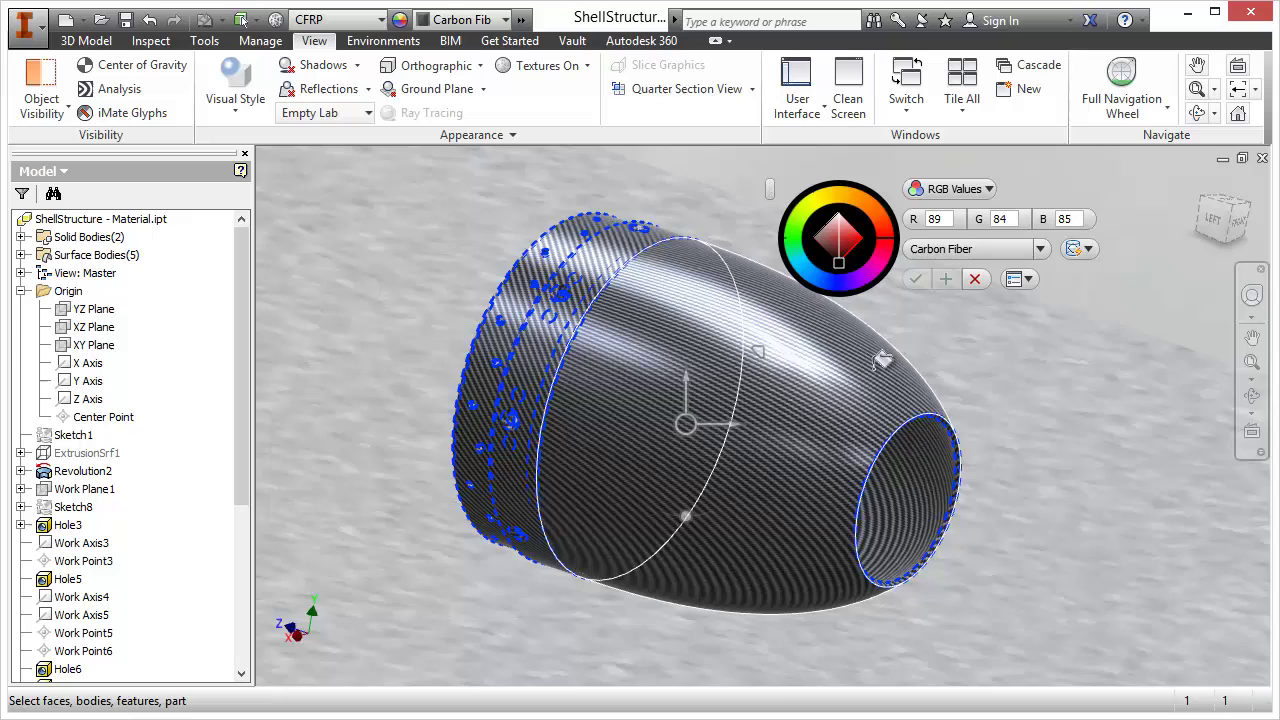
pyautogui.moveTo(880, 362); pyautogui.dragTo(907, 384, button='middle')
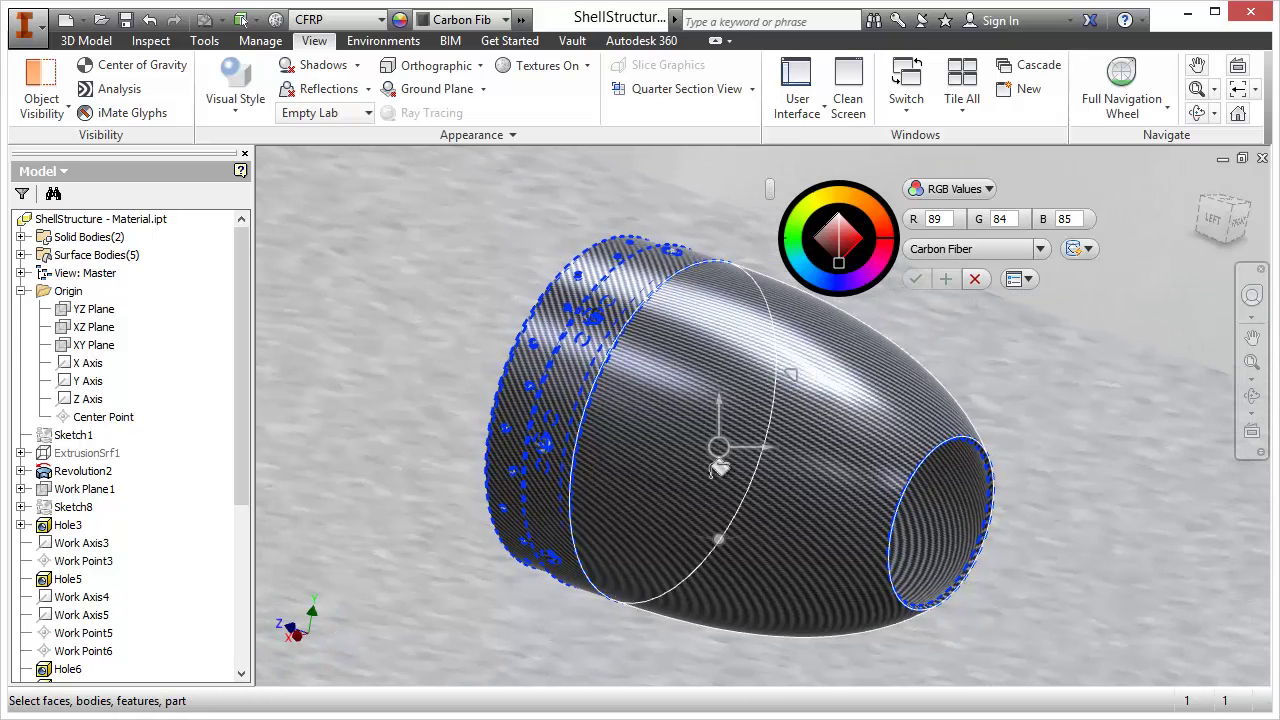
pyautogui.click(793, 372)
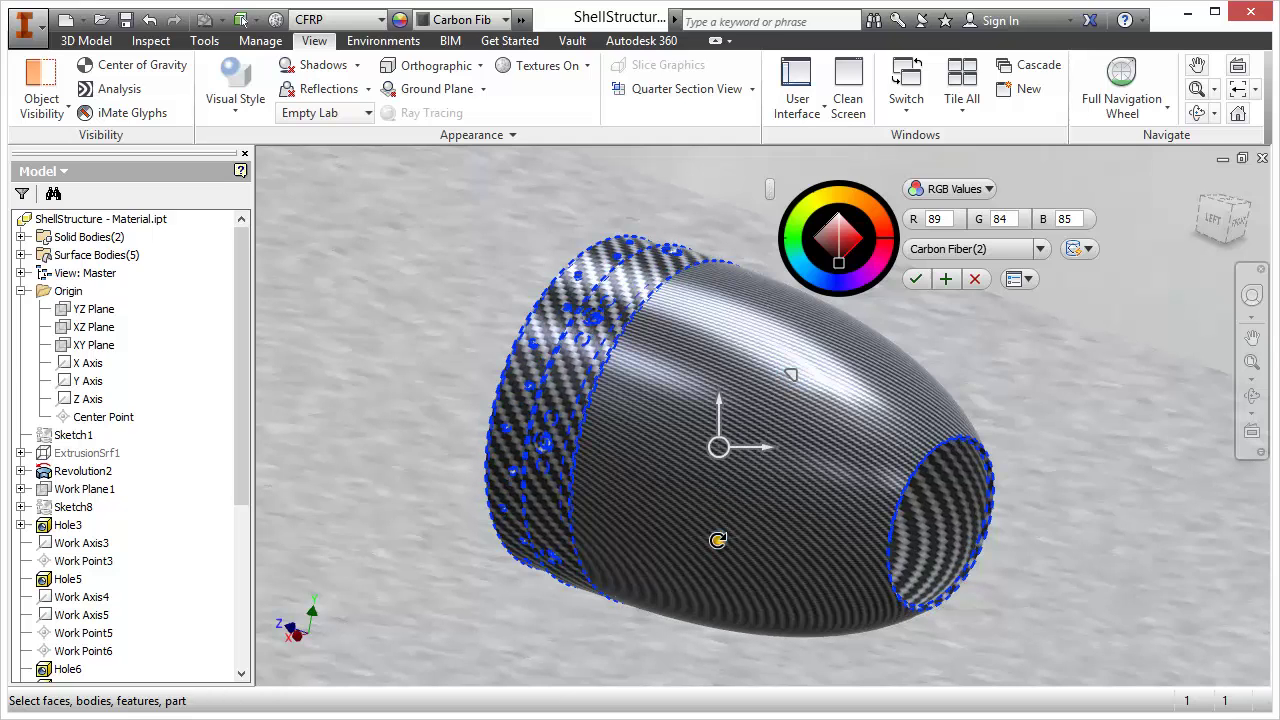
# Rotate the Carbon Fiber texture on the shell body to a slight tilt and apply the adjustment.
pyautogui.moveTo(718, 540); pyautogui.dragTo(810, 447)
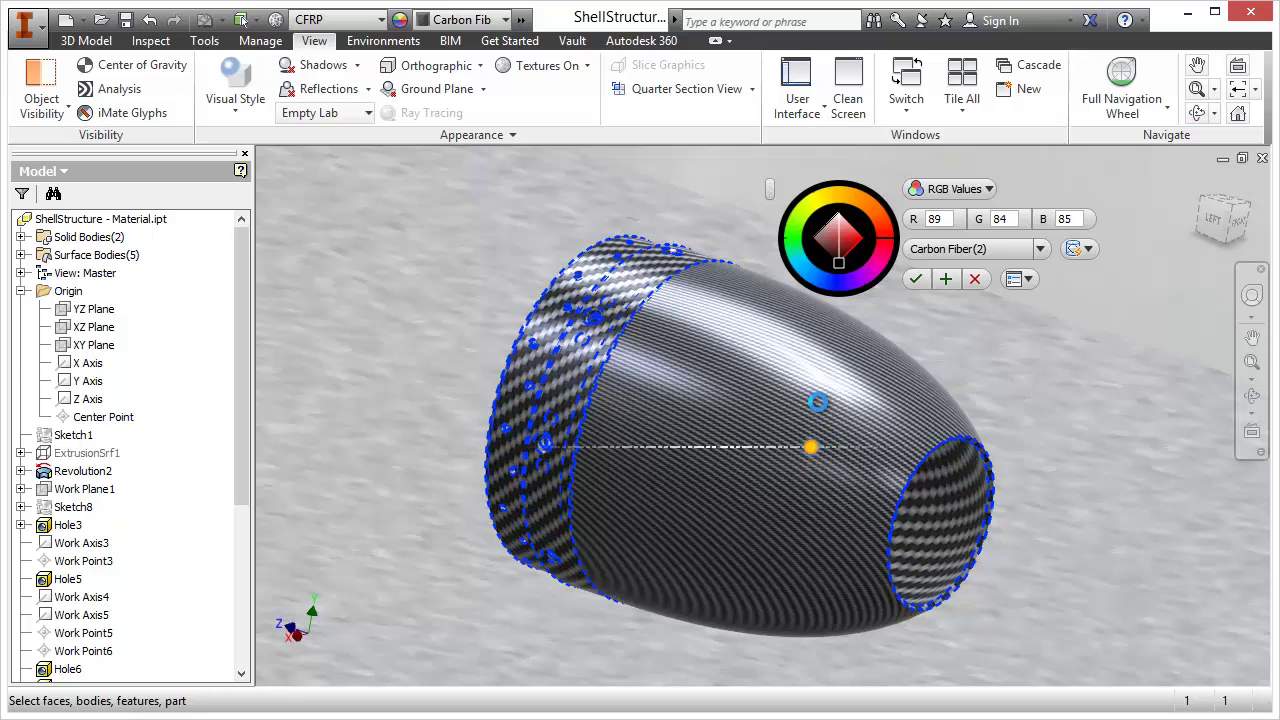
pyautogui.moveTo(818, 402); pyautogui.dragTo(697, 522)
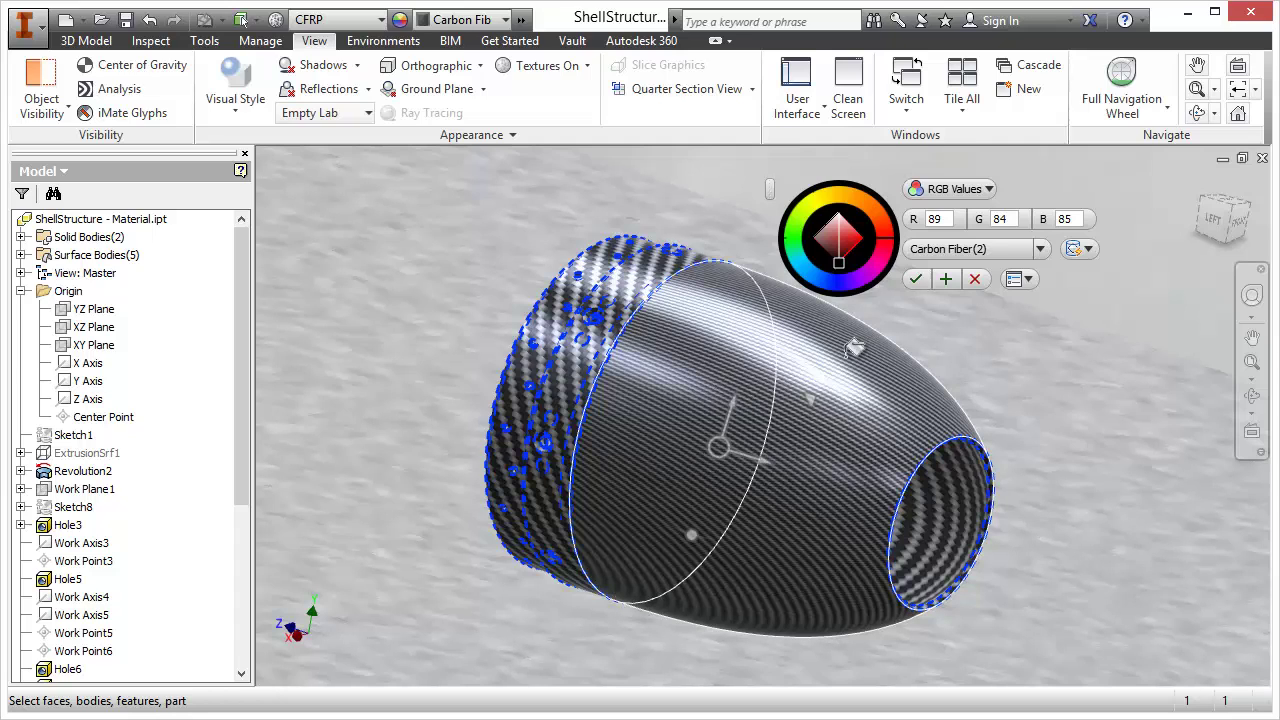
pyautogui.click(946, 280)
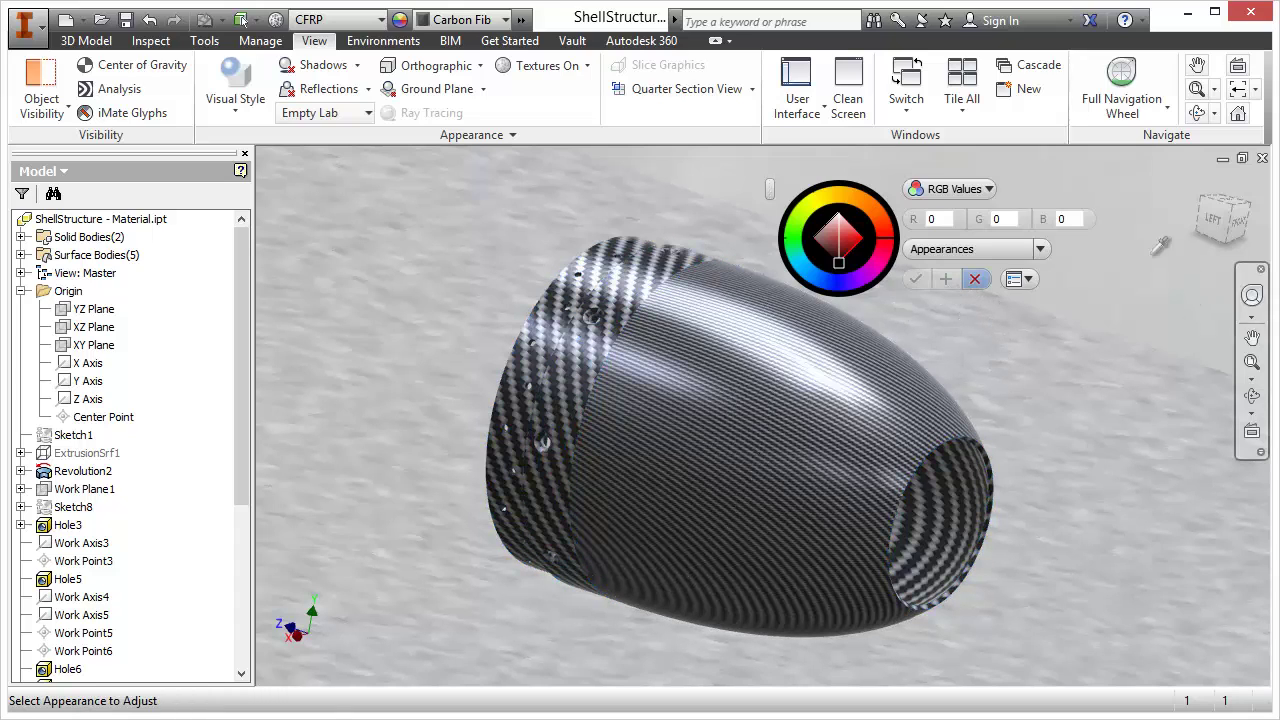
# Preview the available texture mapping types, including spherical mapping, on the shell body.
pyautogui.click(997, 447)
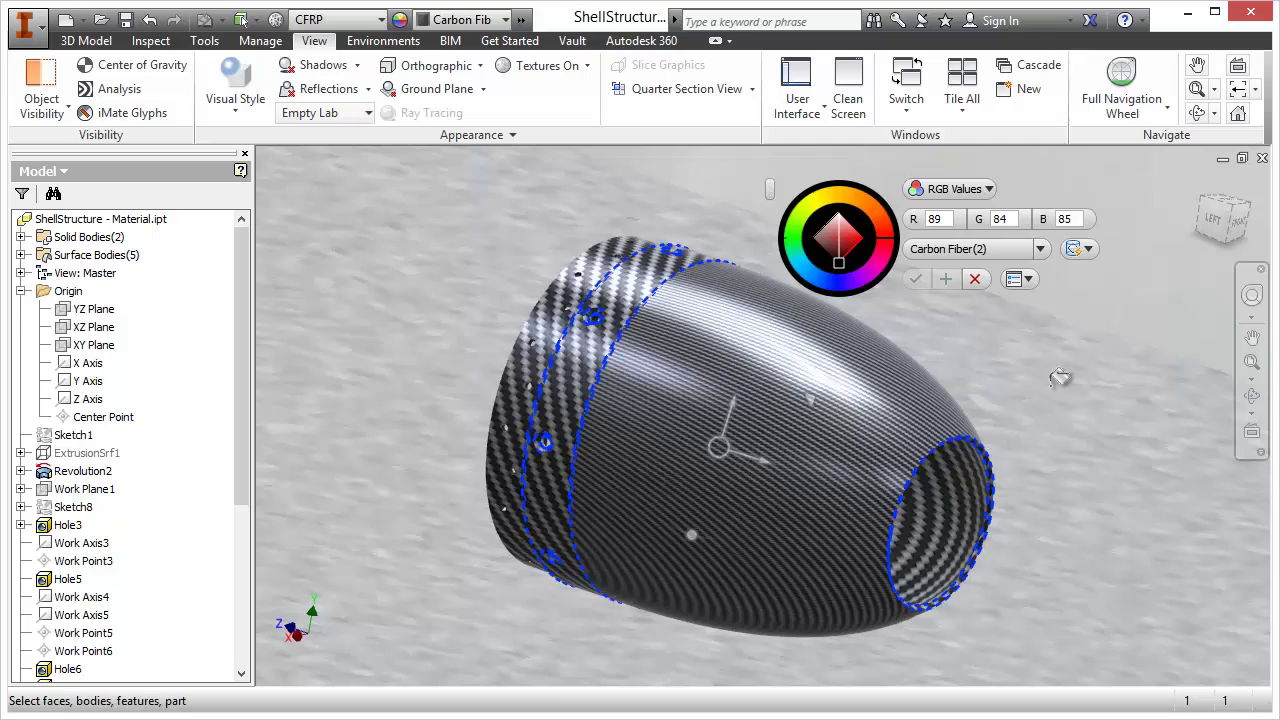
pyautogui.click(1089, 251)
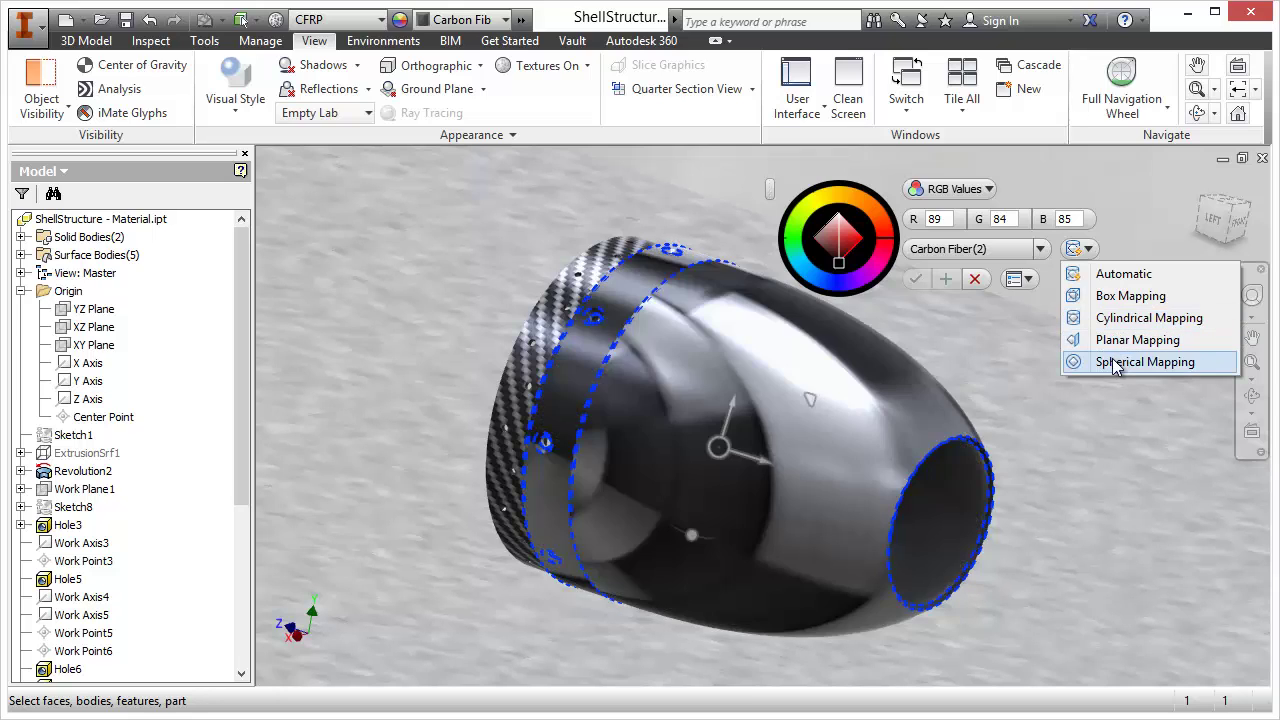
pyautogui.click(89, 38)
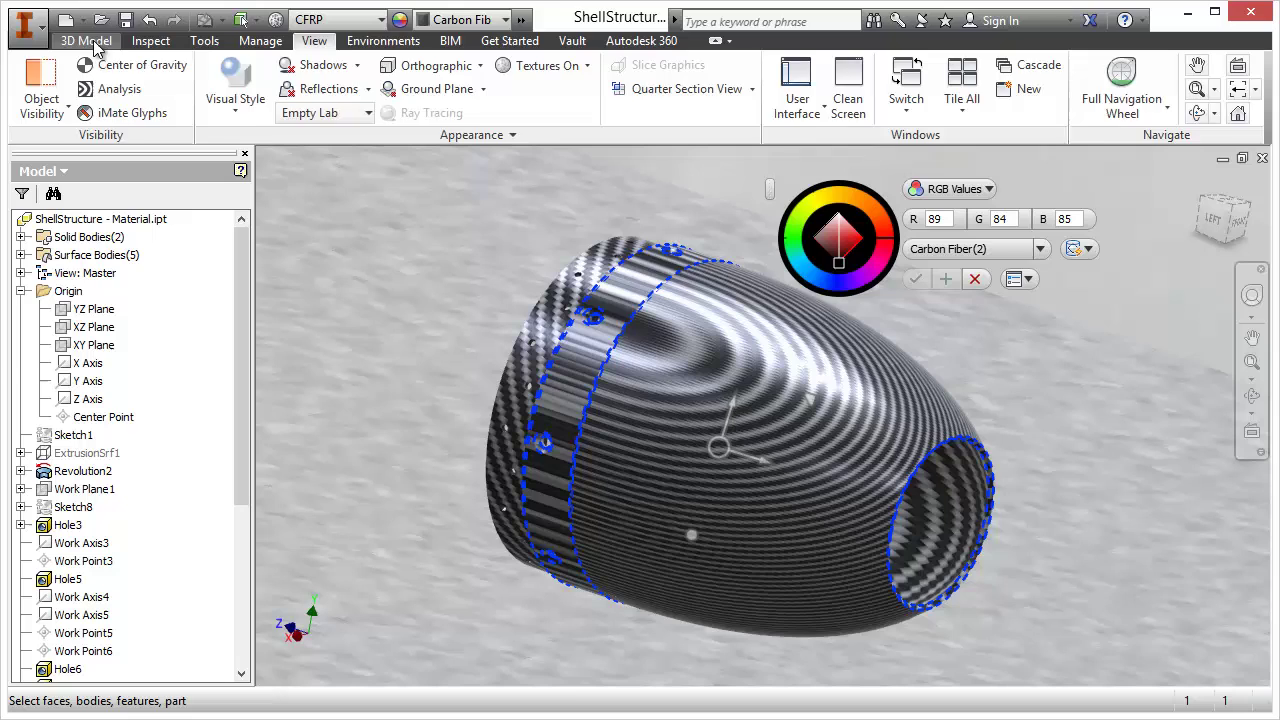
# Create a box on the YZ plane beside the shell's open nose, extruded 9.3125 in as a new solid.
pyautogui.click(92, 42)
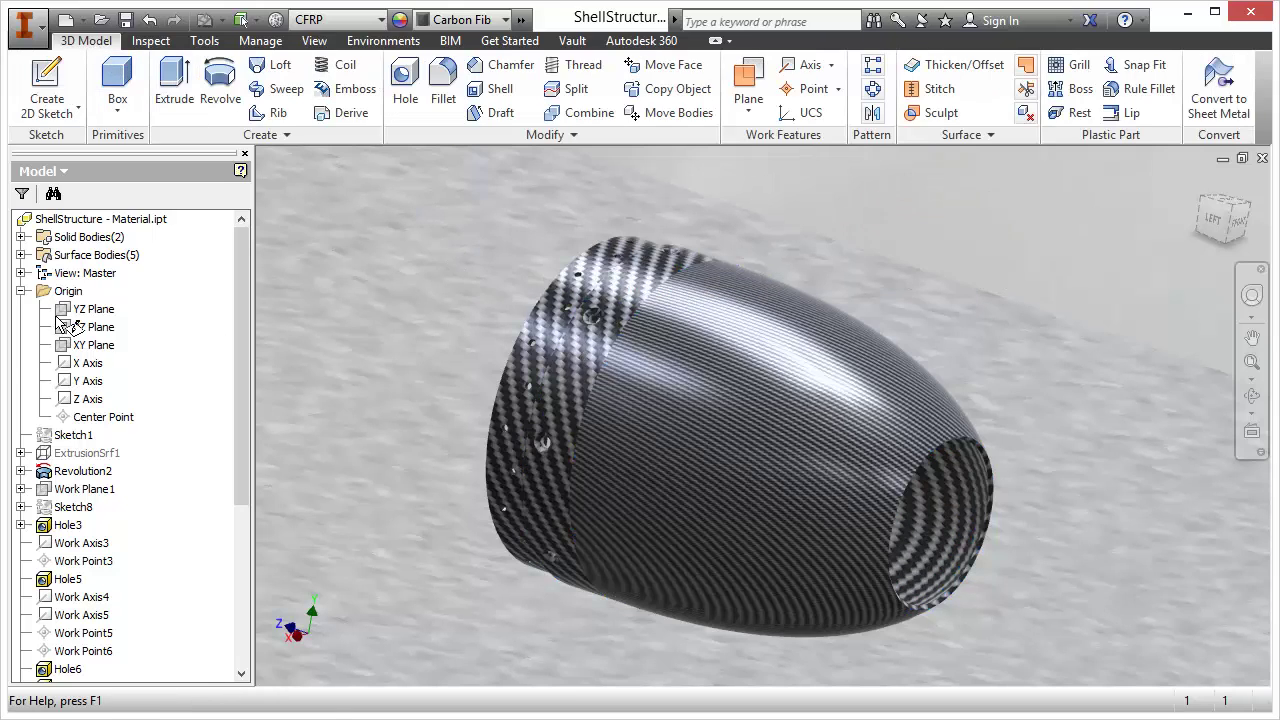
pyautogui.click(62, 311)
pyautogui.press('b')
pyautogui.click(1059, 467)
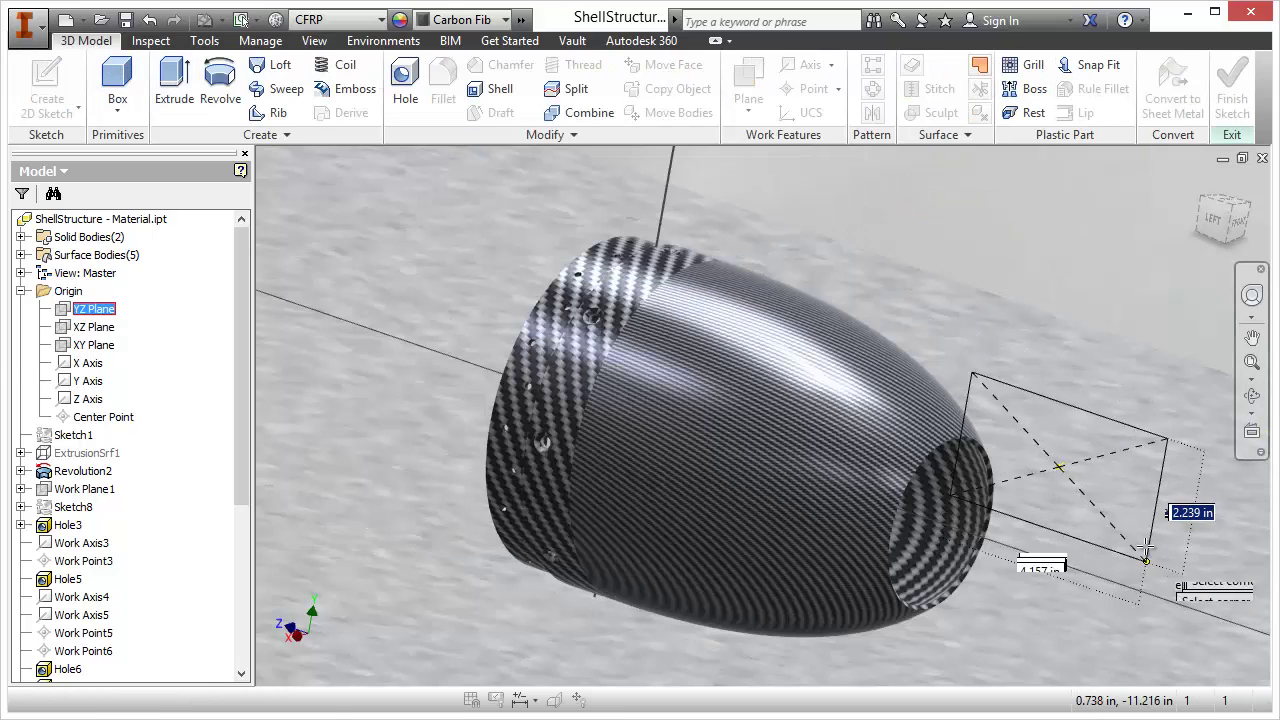
pyautogui.click(1076, 529)
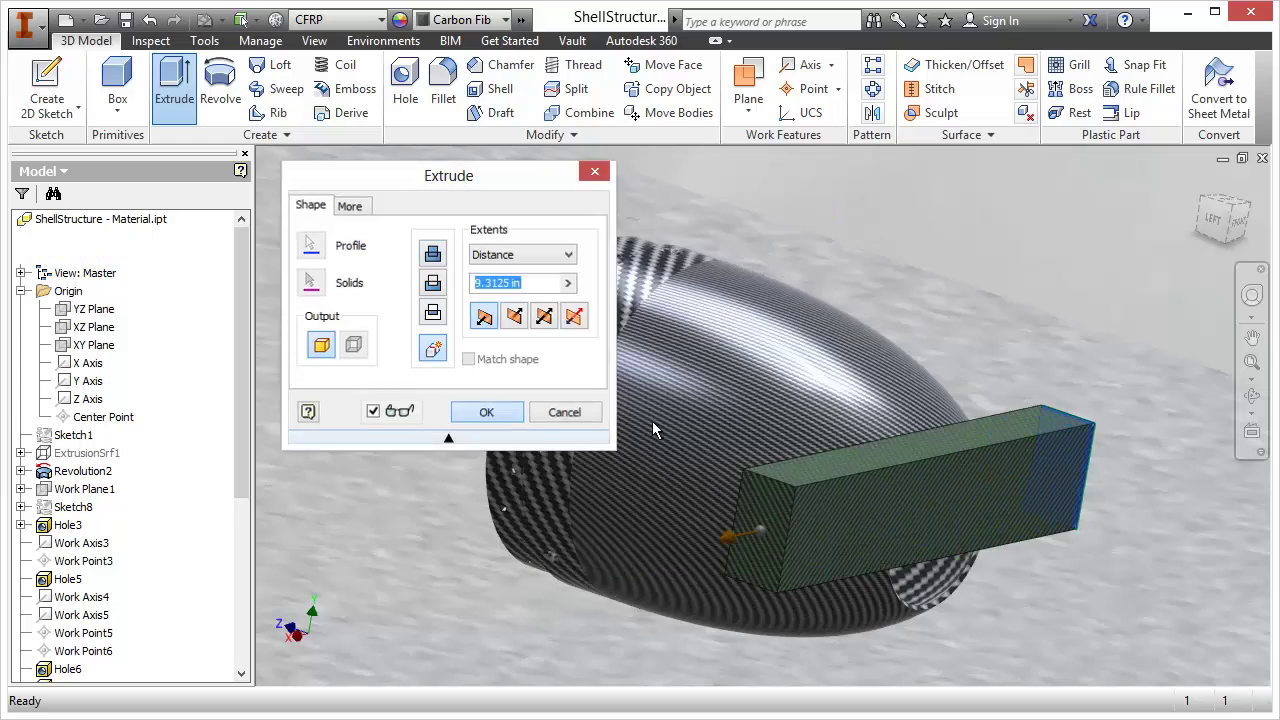
pyautogui.press('Return')
# Fillet the box's long upper outer edge with a 0.375 in radius.
pyautogui.scroll(5, 1077, 418)
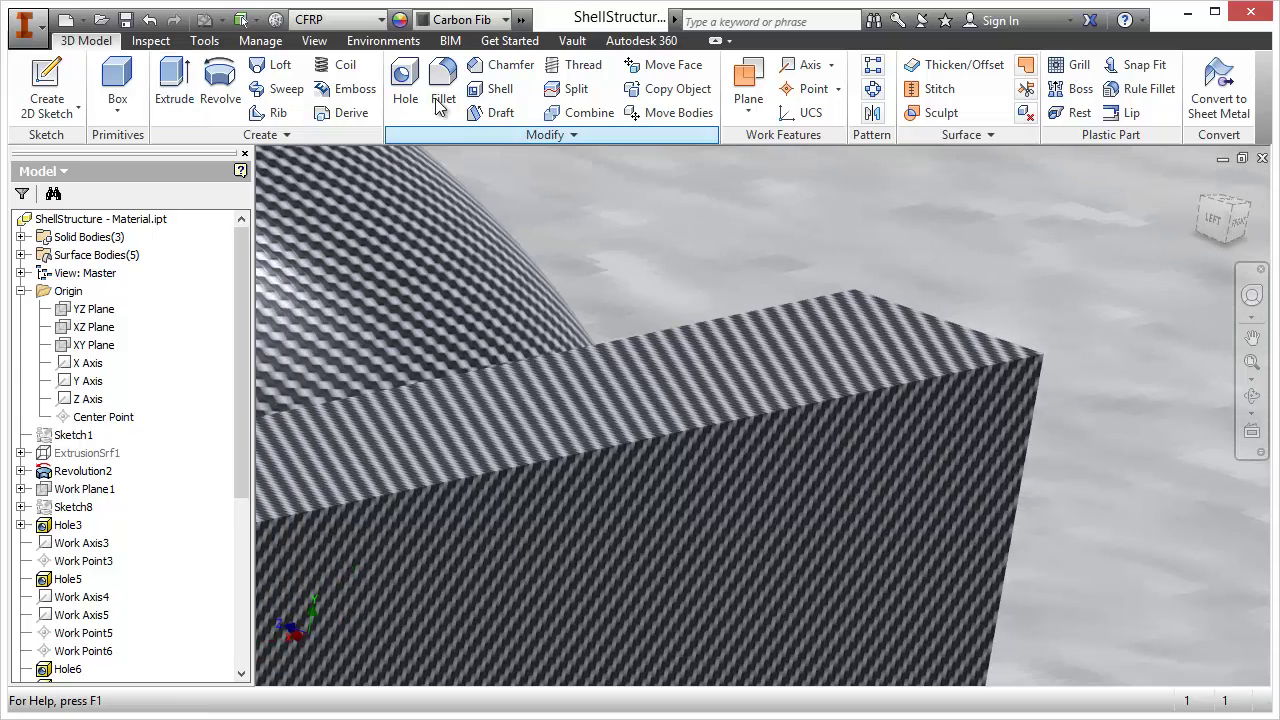
pyautogui.click(440, 100)
pyautogui.click(1043, 365)
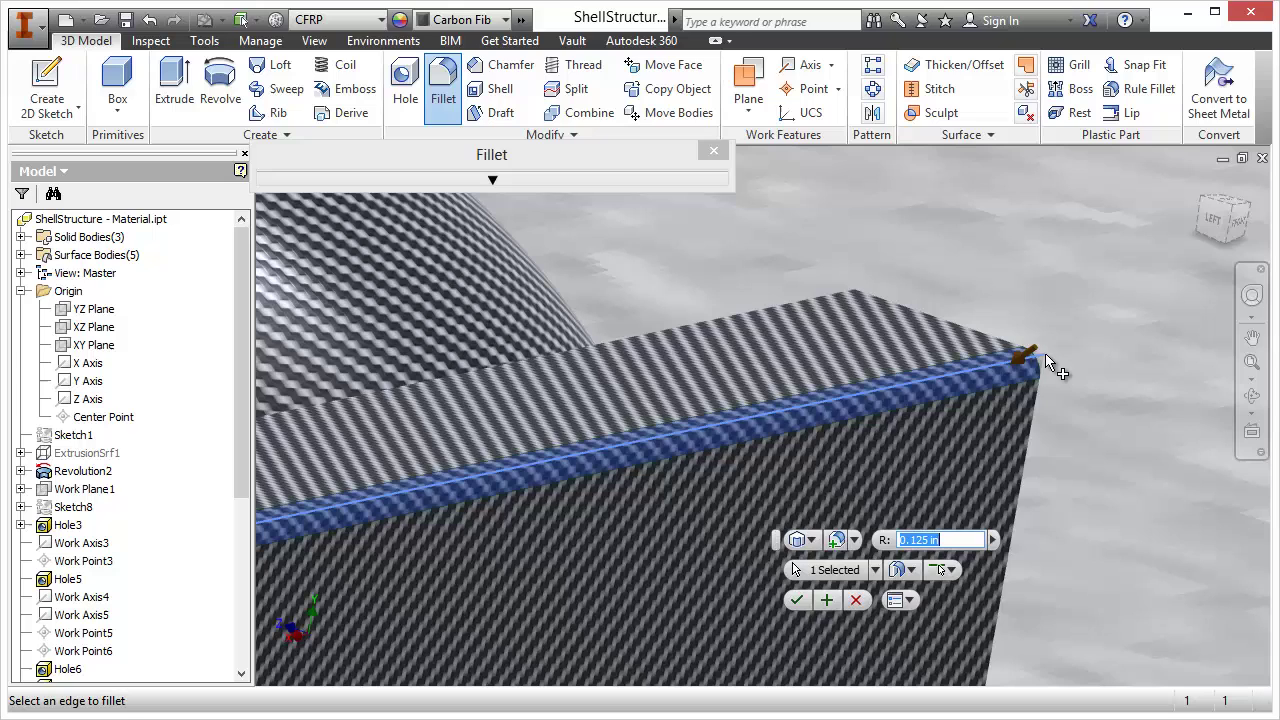
pyautogui.moveTo(1020, 360); pyautogui.dragTo(1008, 364)
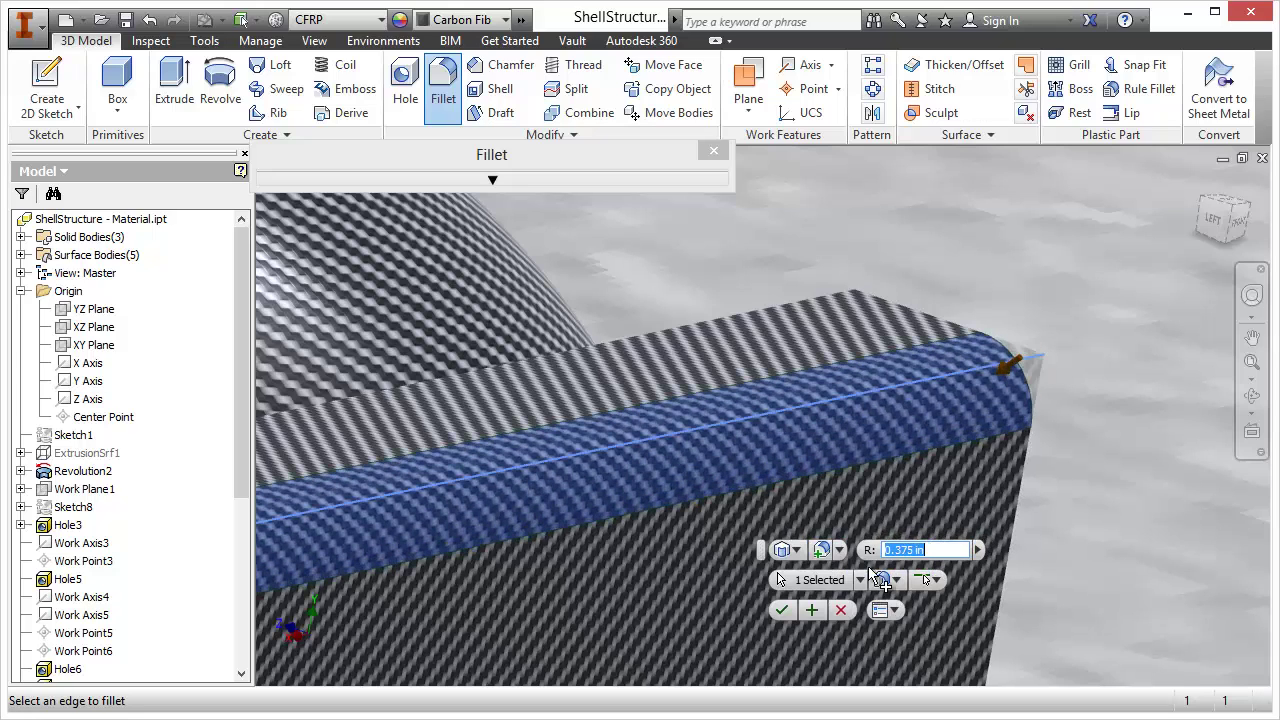
pyautogui.click(781, 610)
# Examine how the carbon fiber weave runs across the box's flat faces and filleted edge.
pyautogui.moveTo(998, 443); pyautogui.dragTo(1127, 277, button='middle')
pyautogui.scroll(3, 1133, 324)
pyautogui.press('F4')
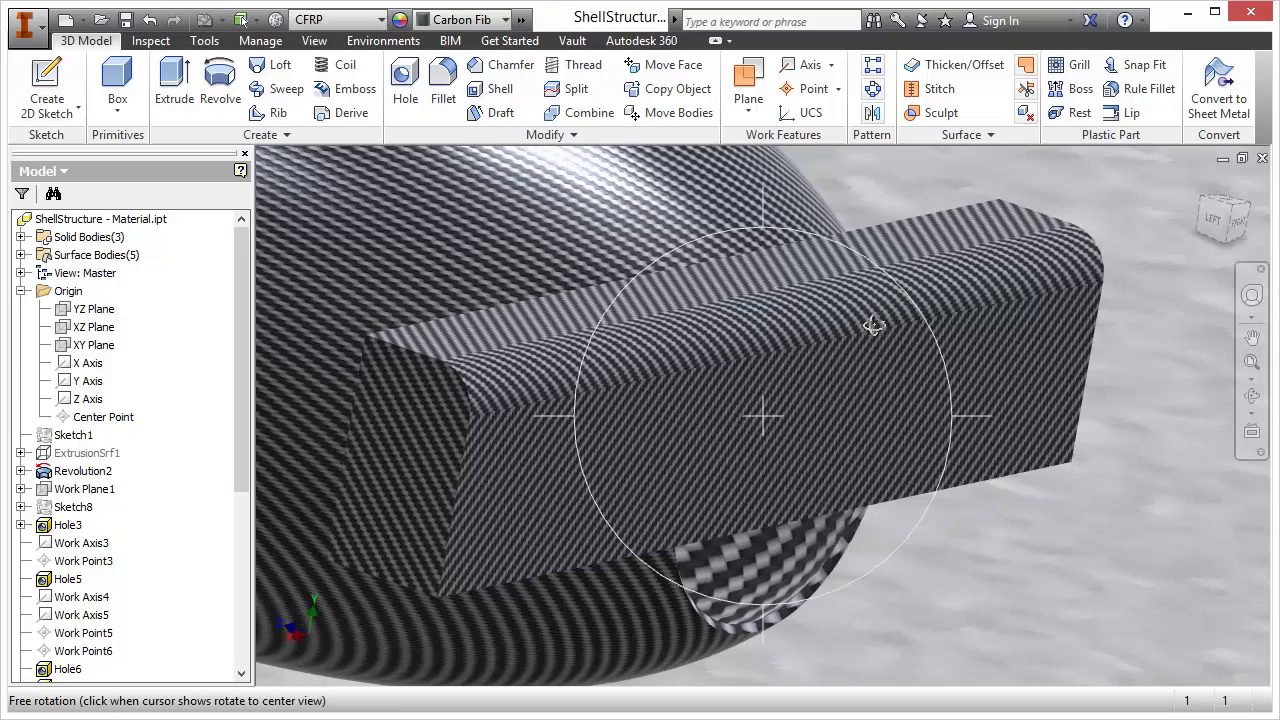
pyautogui.moveTo(874, 325); pyautogui.dragTo(912, 302)
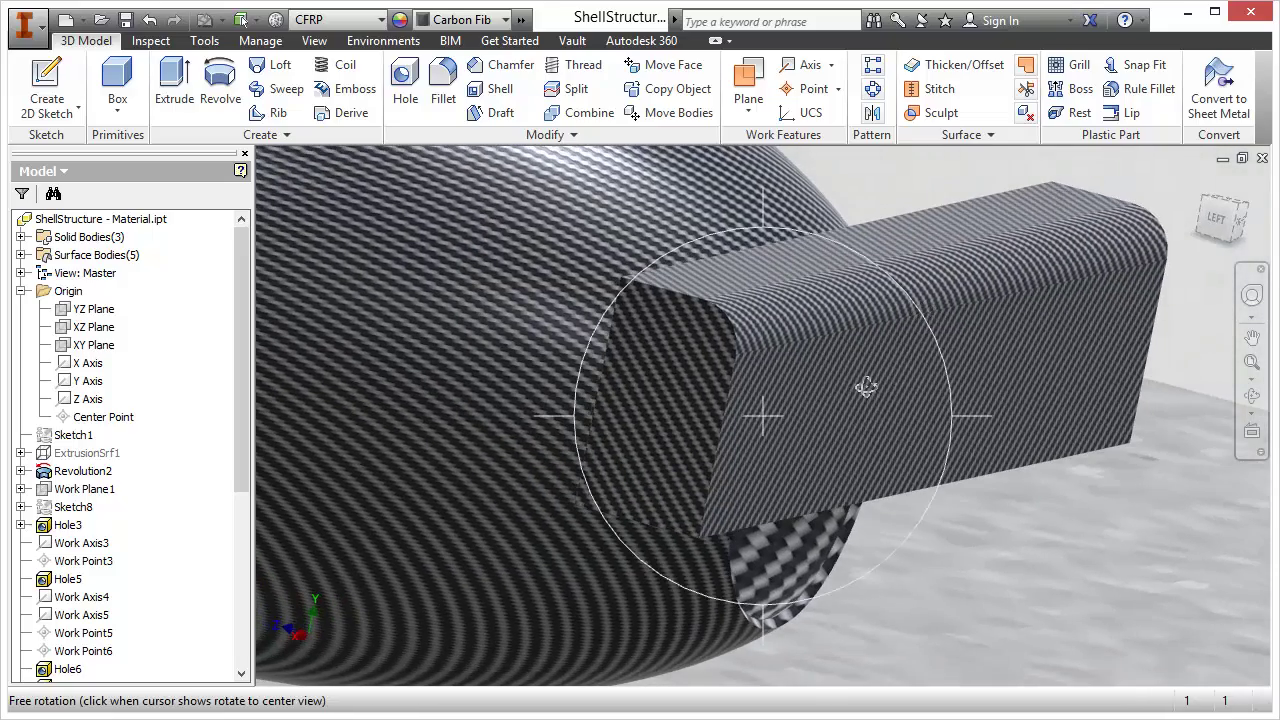
pyautogui.moveTo(866, 388); pyautogui.dragTo(882, 335)
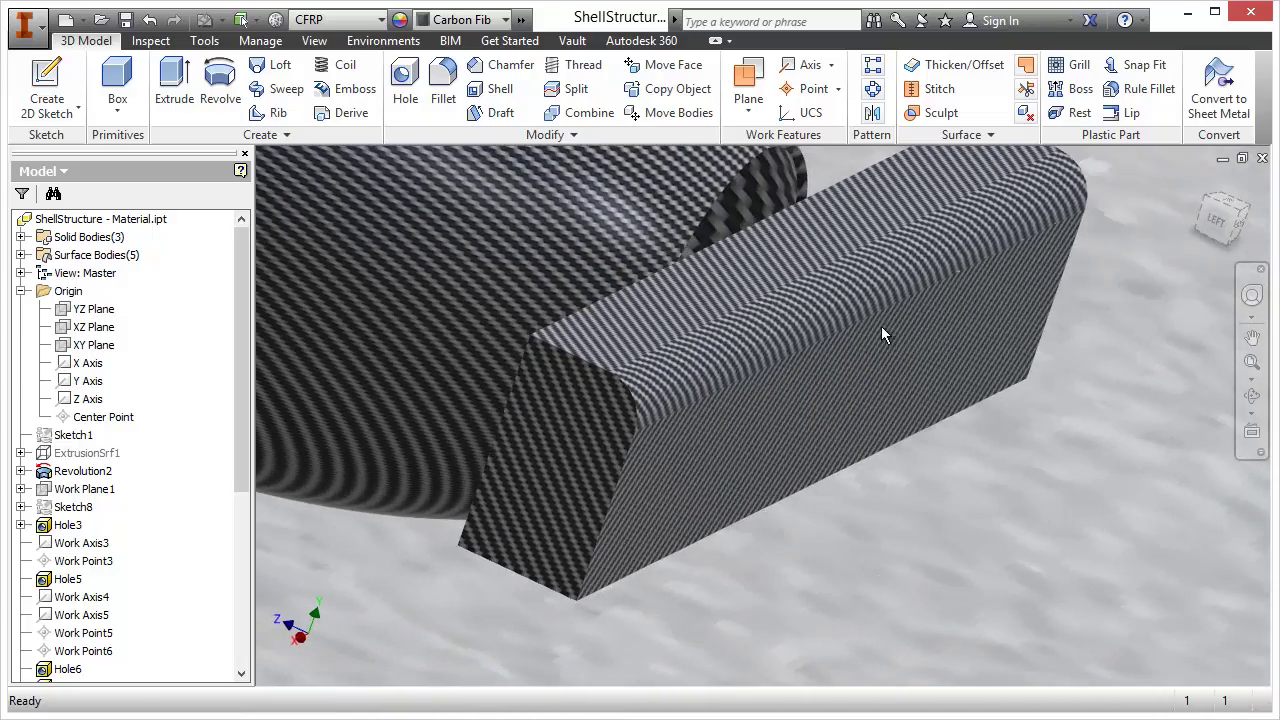
pyautogui.scroll(3, 882, 335)
pyautogui.moveTo(889, 377); pyautogui.dragTo(818, 466, button='middle')
pyautogui.moveTo(966, 300); pyautogui.dragTo(956, 280, button='middle')
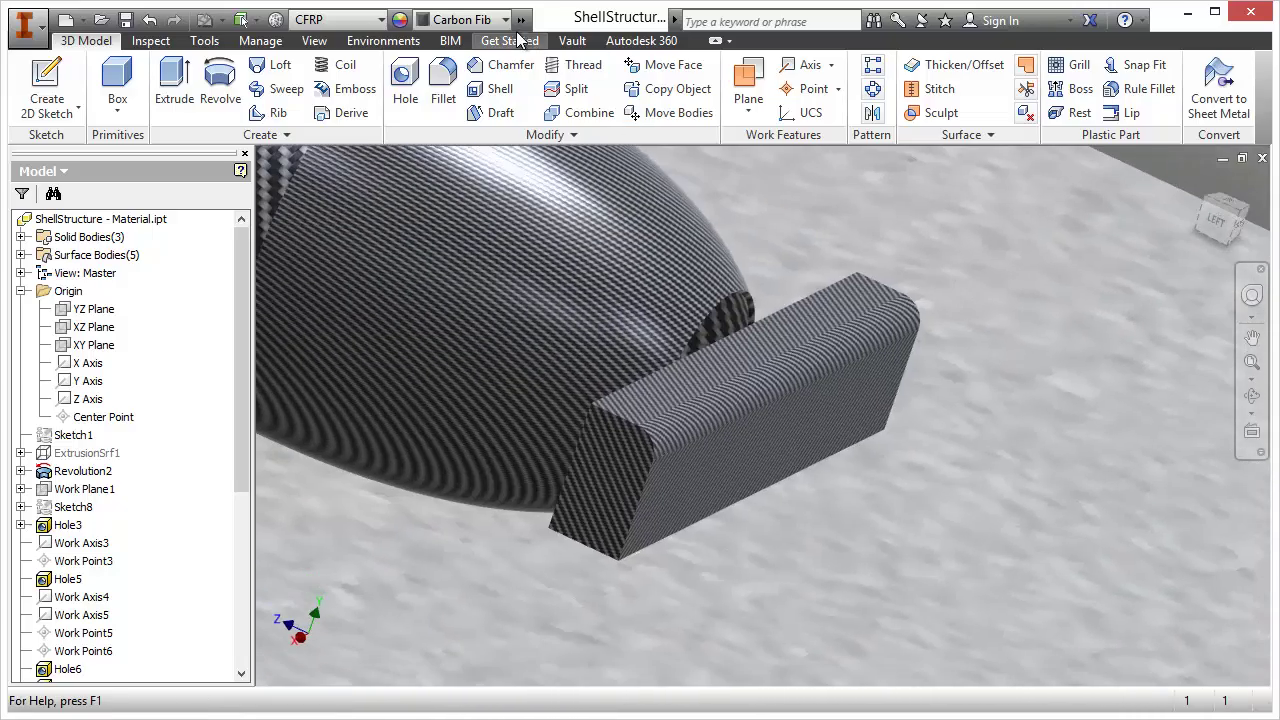
# Adjust the box body's Carbon Fiber appearance and set its texture to Box Mapping.
pyautogui.click(520, 19)
pyautogui.click(524, 44)
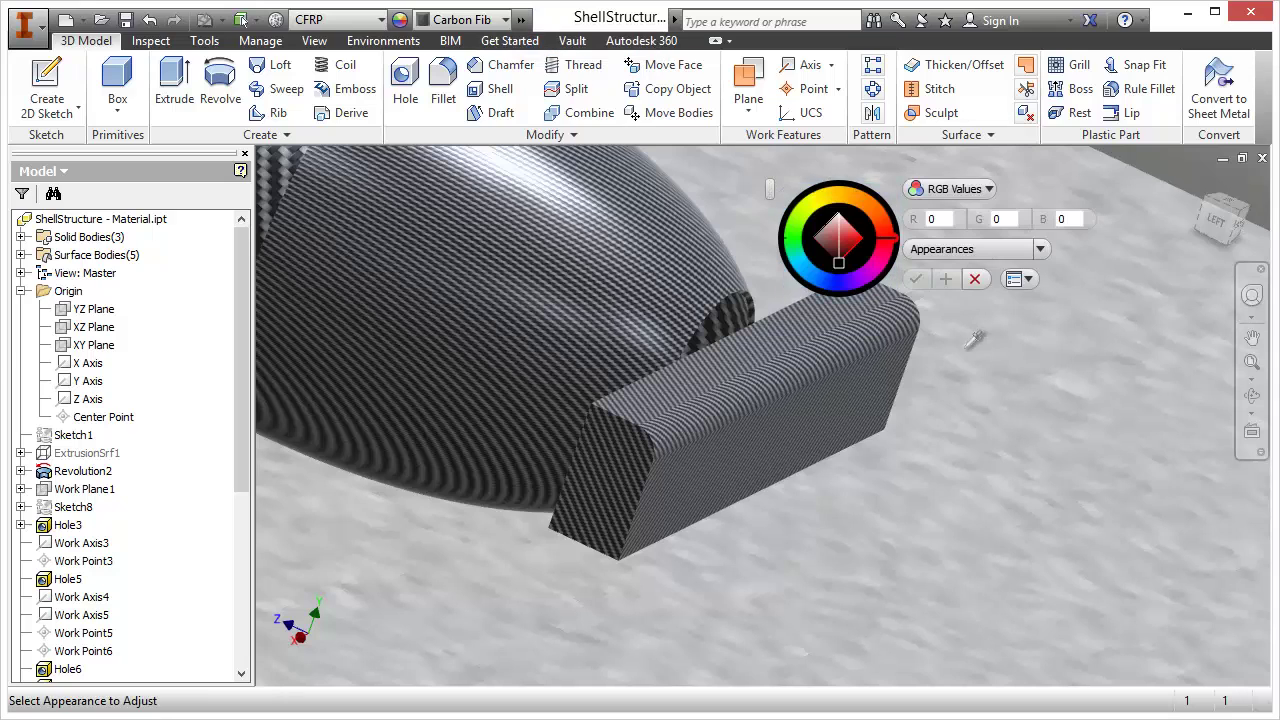
pyautogui.moveTo(943, 326); pyautogui.dragTo(985, 379, button='middle')
pyautogui.click(898, 336)
pyautogui.click(1080, 248)
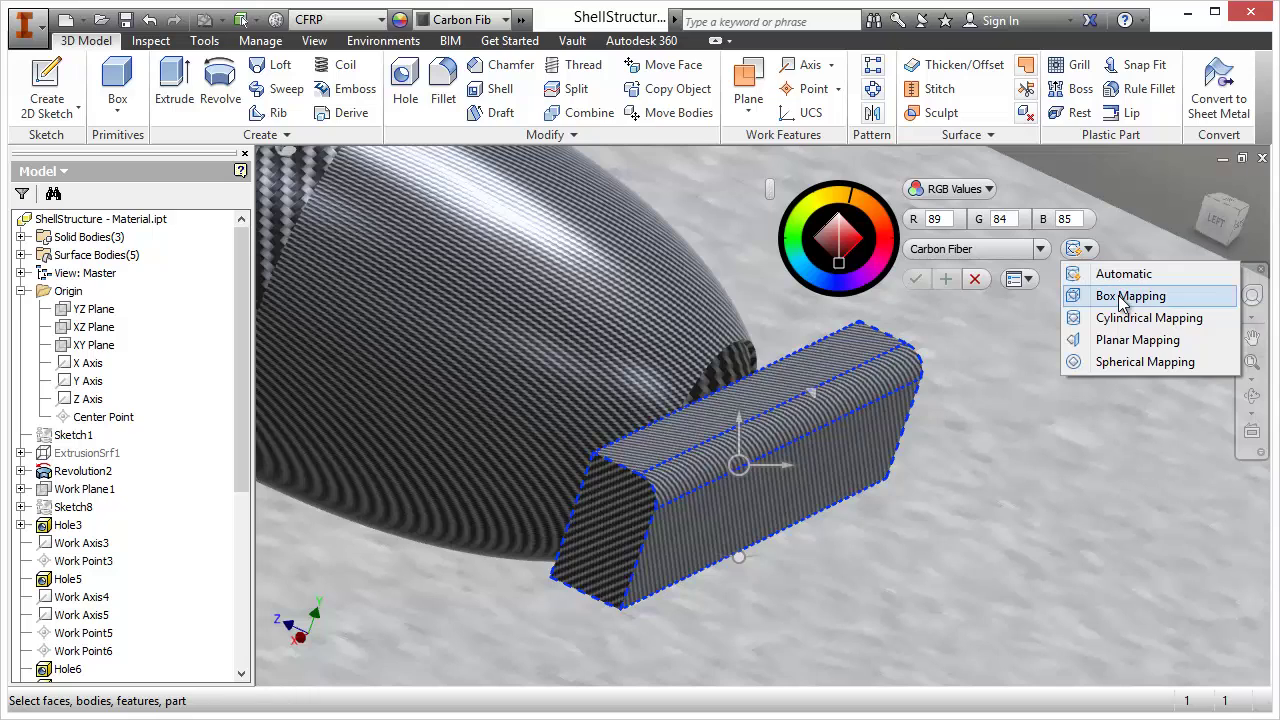
pyautogui.click(1118, 296)
# Inspect the weave up close along the box's top, side and end faces and across its fillet.
pyautogui.scroll(5, 990, 370)
pyautogui.moveTo(985, 352); pyautogui.dragTo(949, 356, button='middle')
pyautogui.click(952, 357)
pyautogui.moveTo(998, 398); pyautogui.dragTo(1161, 317, button='middle')
pyautogui.moveTo(1089, 398); pyautogui.dragTo(1215, 278, button='middle')
pyautogui.moveTo(900, 448); pyautogui.dragTo(1200, 225, button='middle')
pyautogui.moveTo(775, 532); pyautogui.dragTo(709, 414, button='middle')
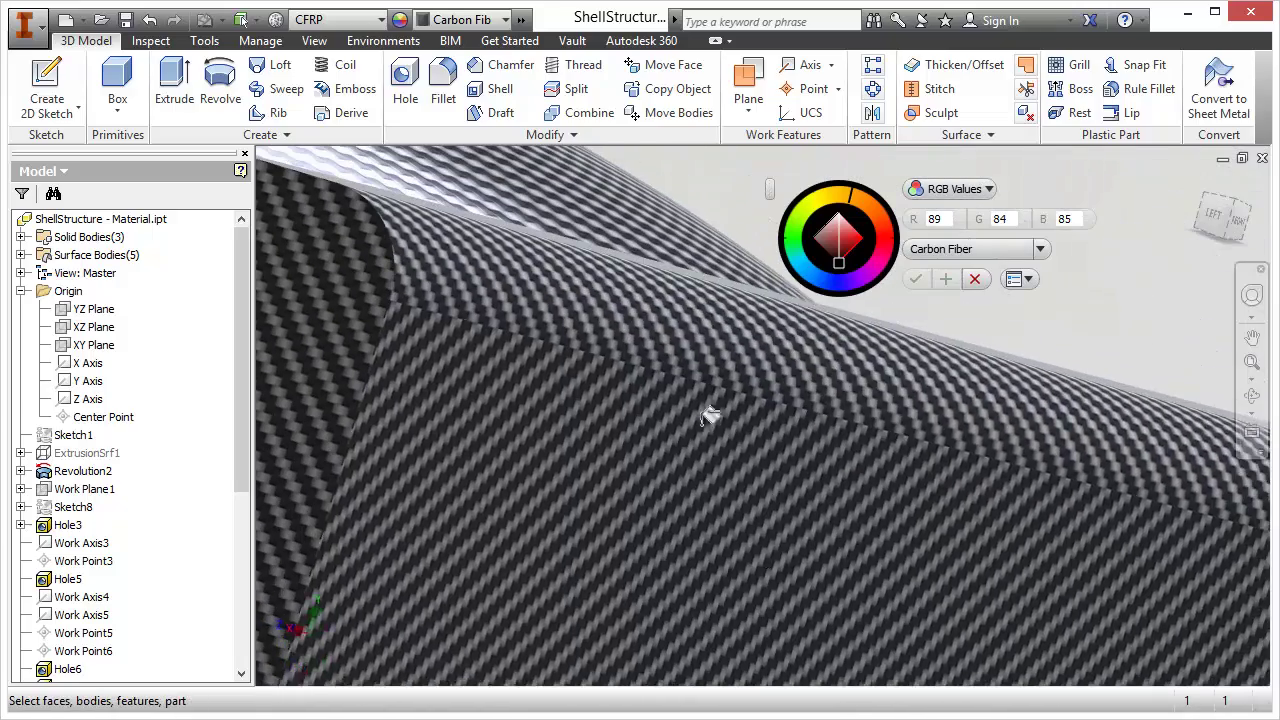
pyautogui.moveTo(696, 324); pyautogui.dragTo(759, 485, button='middle')
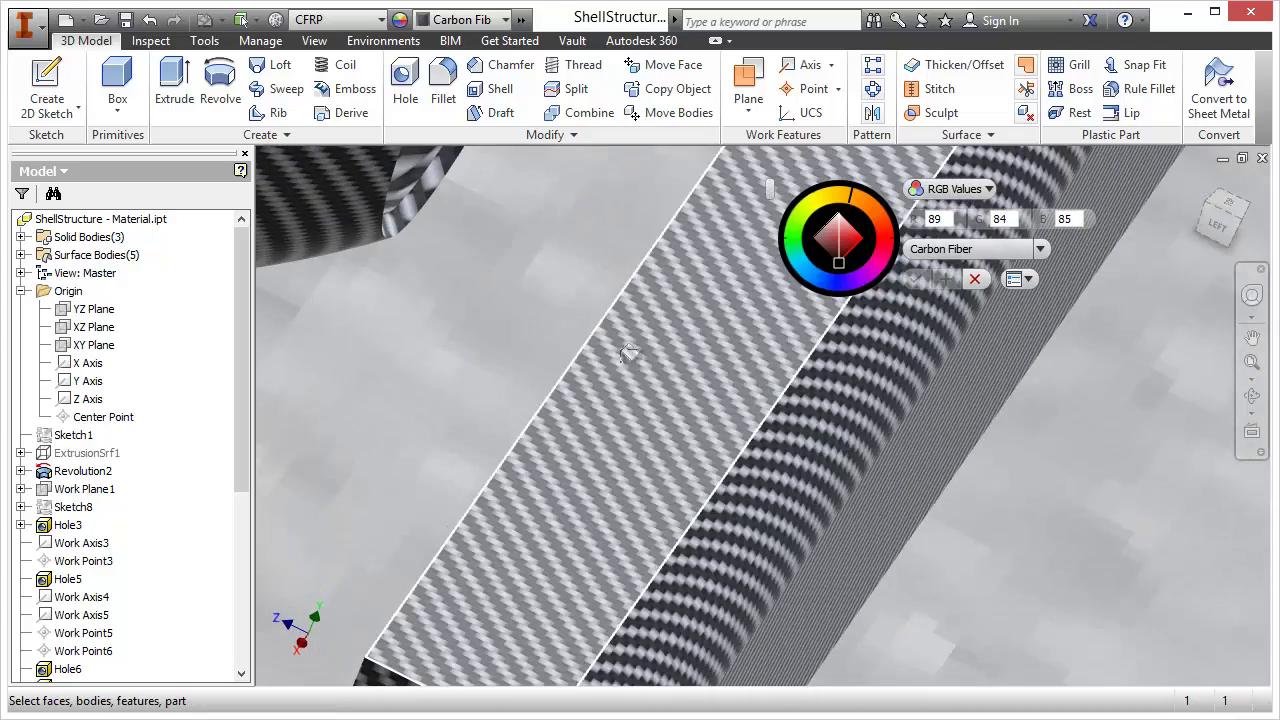
pyautogui.moveTo(962, 468); pyautogui.dragTo(775, 405, button='middle')
pyautogui.scroll(2, 1006, 443)
pyautogui.scroll(2, 822, 426)
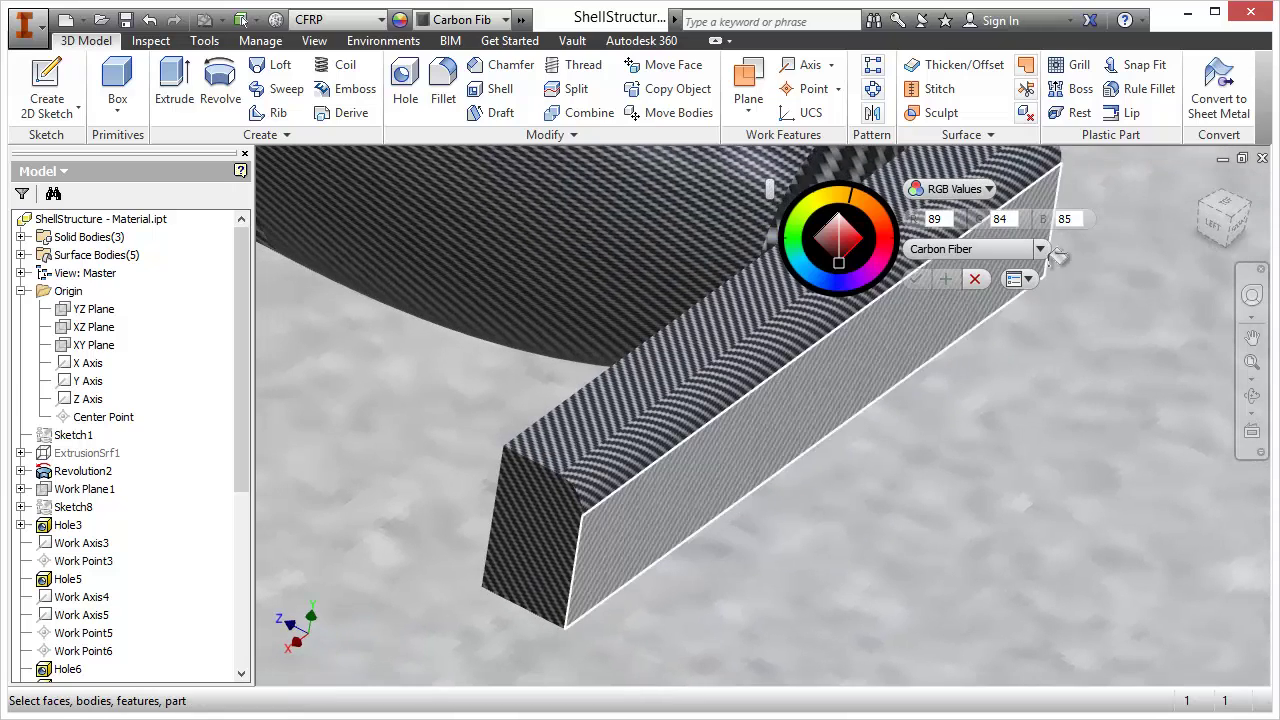
# Try Planar Mapping and other texture mappings on the box body's Carbon Fiber appearance.
pyautogui.click(533, 425)
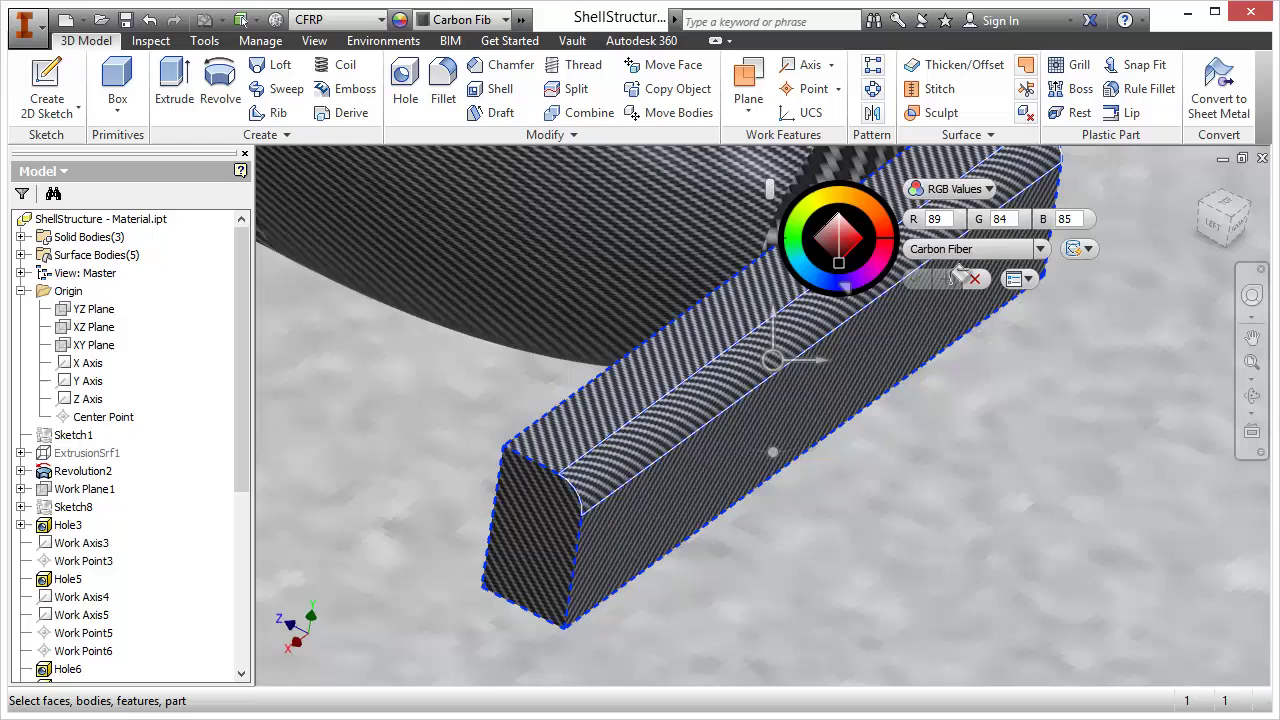
pyautogui.click(1082, 250)
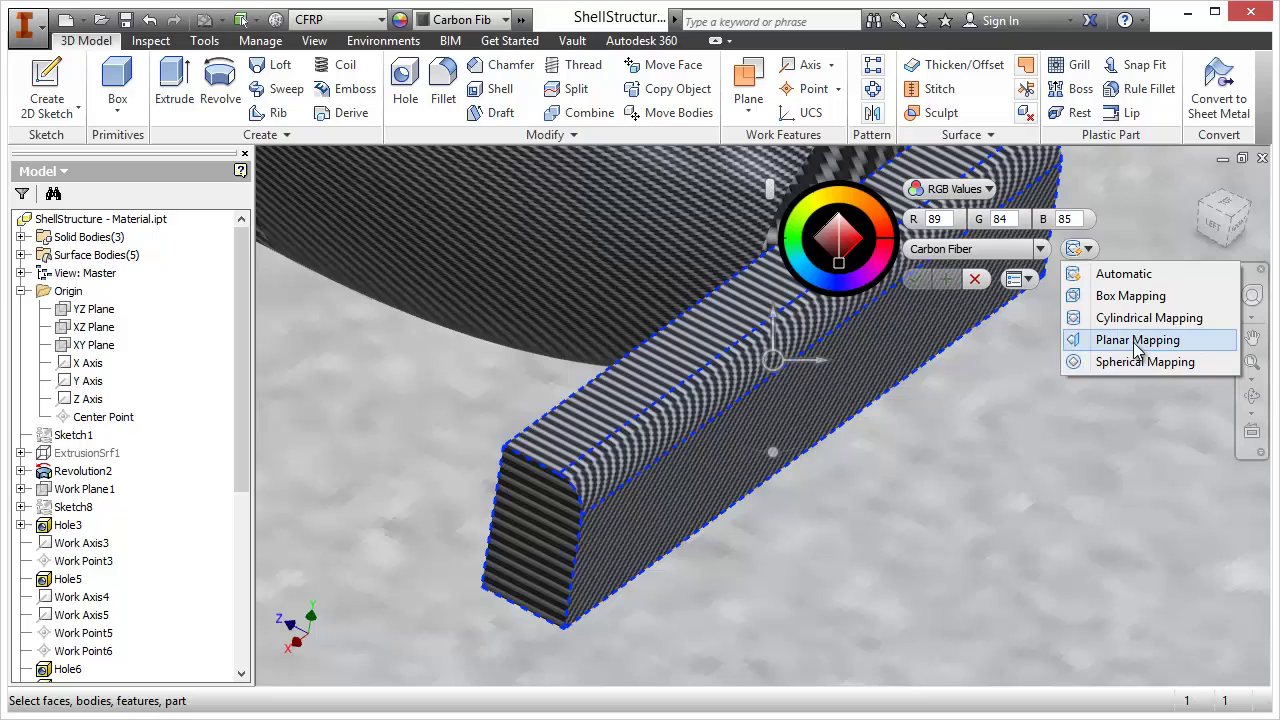
pyautogui.click(1121, 277)
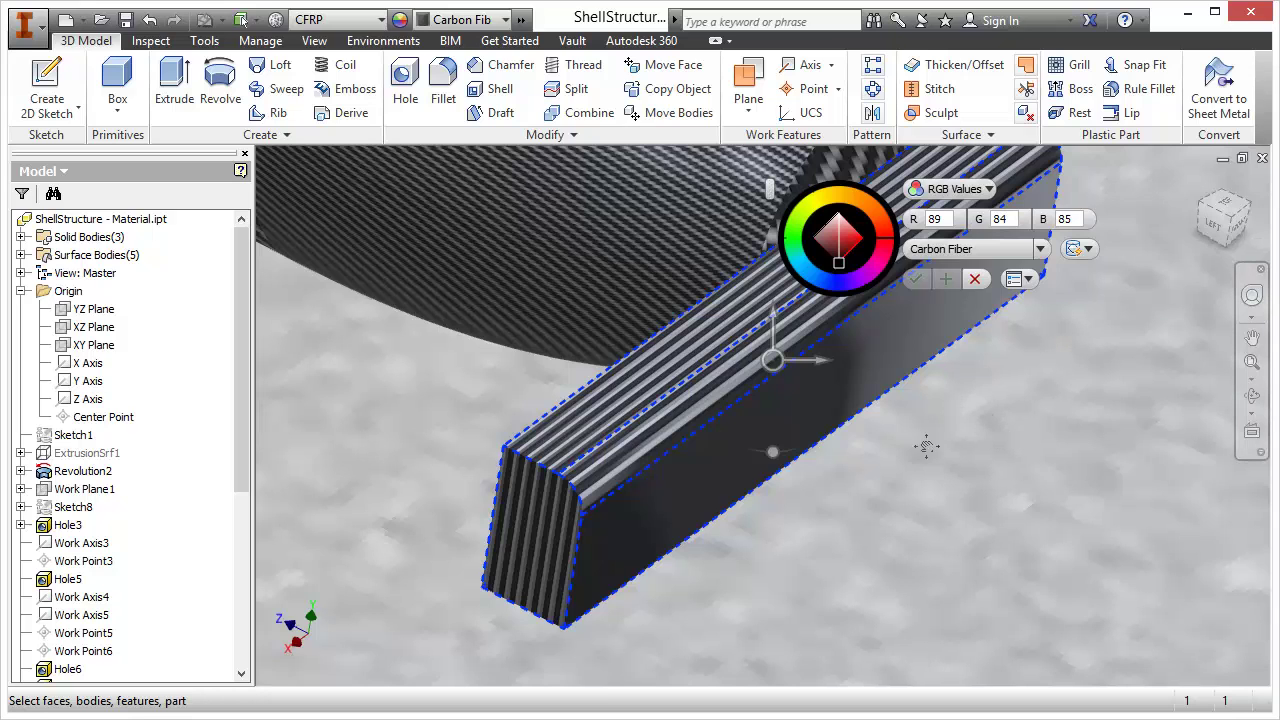
pyautogui.moveTo(926, 446); pyautogui.dragTo(954, 394, button='middle')
pyautogui.scroll(3, 843, 486)
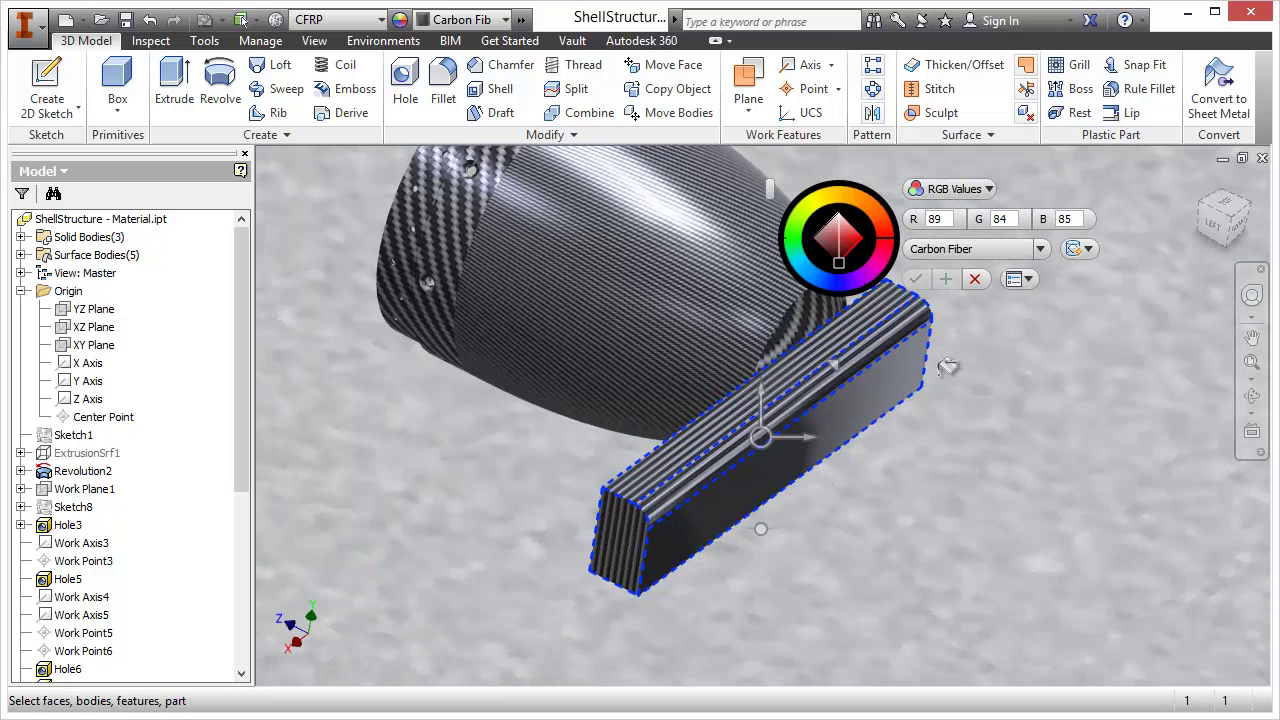
pyautogui.click(1088, 250)
pyautogui.click(1068, 291)
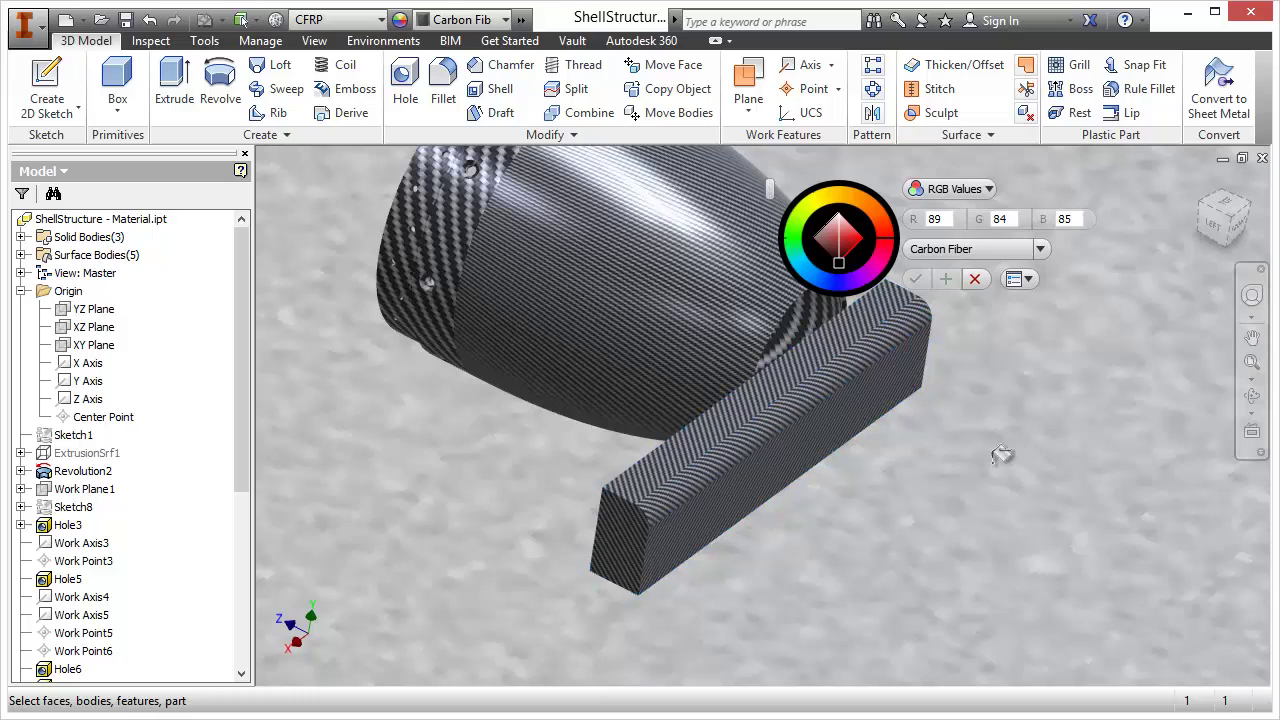
# Change the appearance of the box's long outer side face from Carbon Fiber to Red.
pyautogui.moveTo(1000, 419); pyautogui.dragTo(923, 547, button='middle')
pyautogui.moveTo(950, 381); pyautogui.dragTo(936, 346, button='middle')
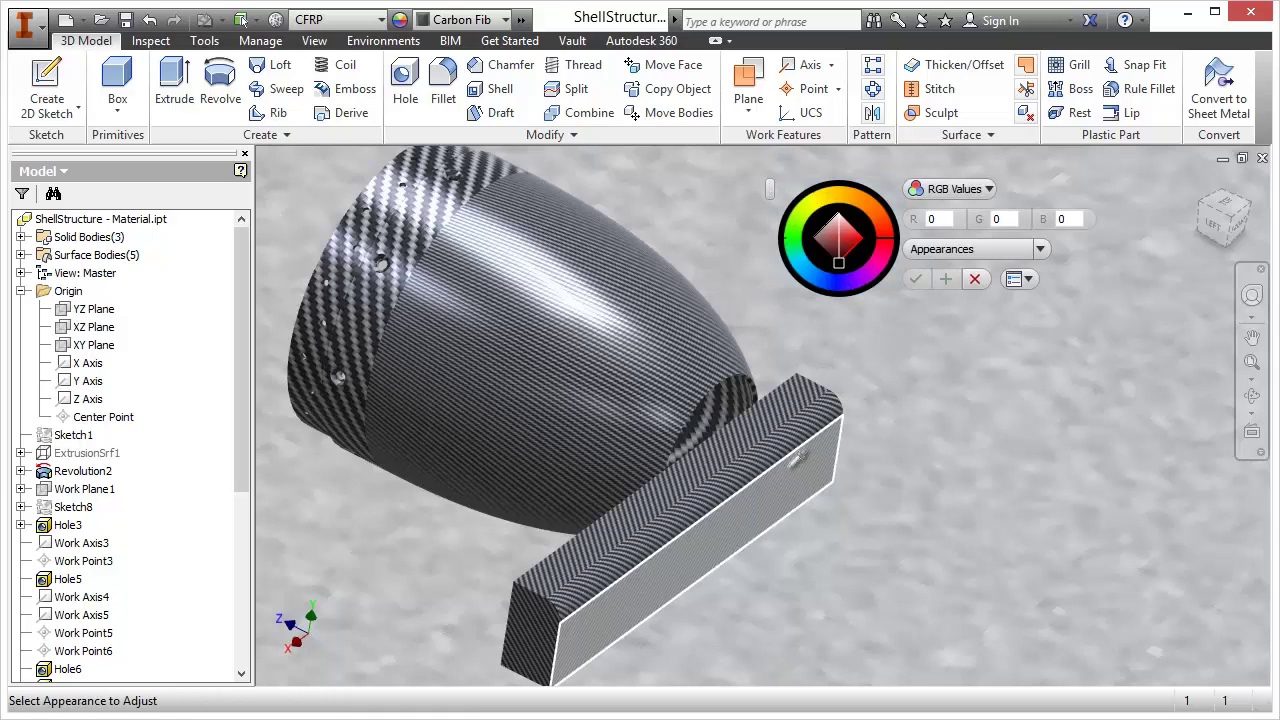
pyautogui.click(799, 460)
pyautogui.moveTo(896, 450); pyautogui.dragTo(938, 362, button='middle')
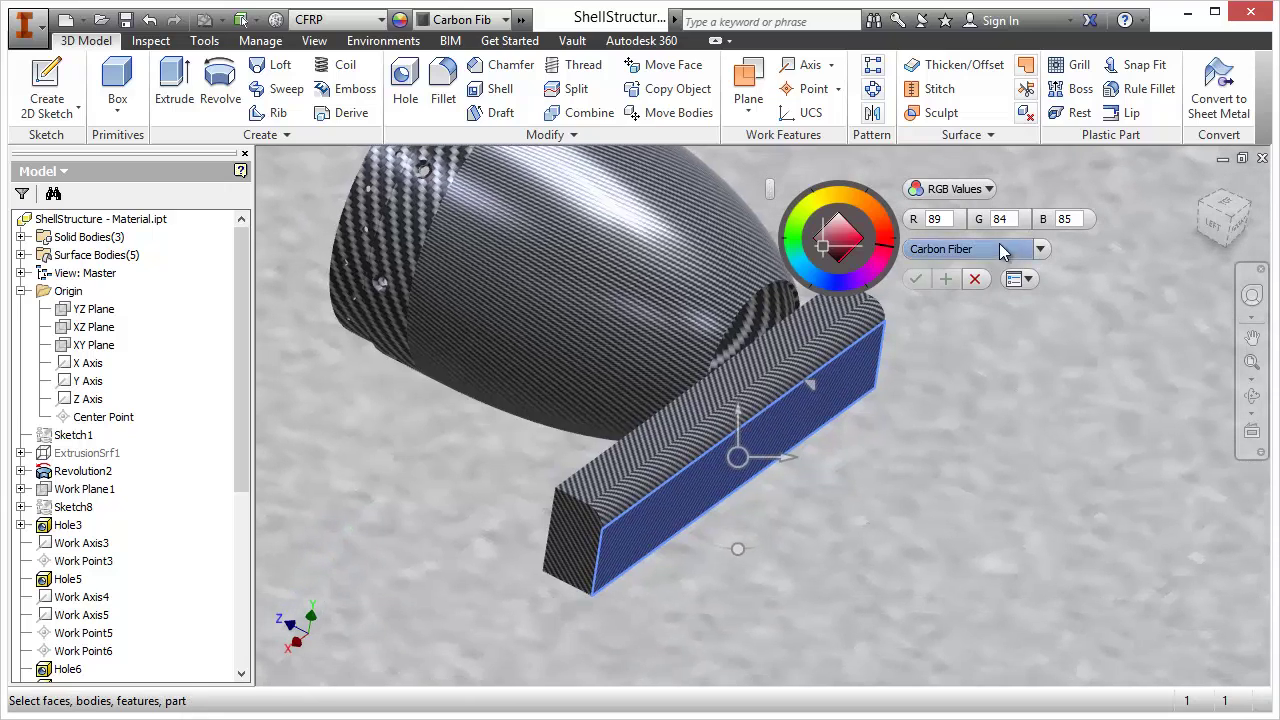
pyautogui.click(1040, 249)
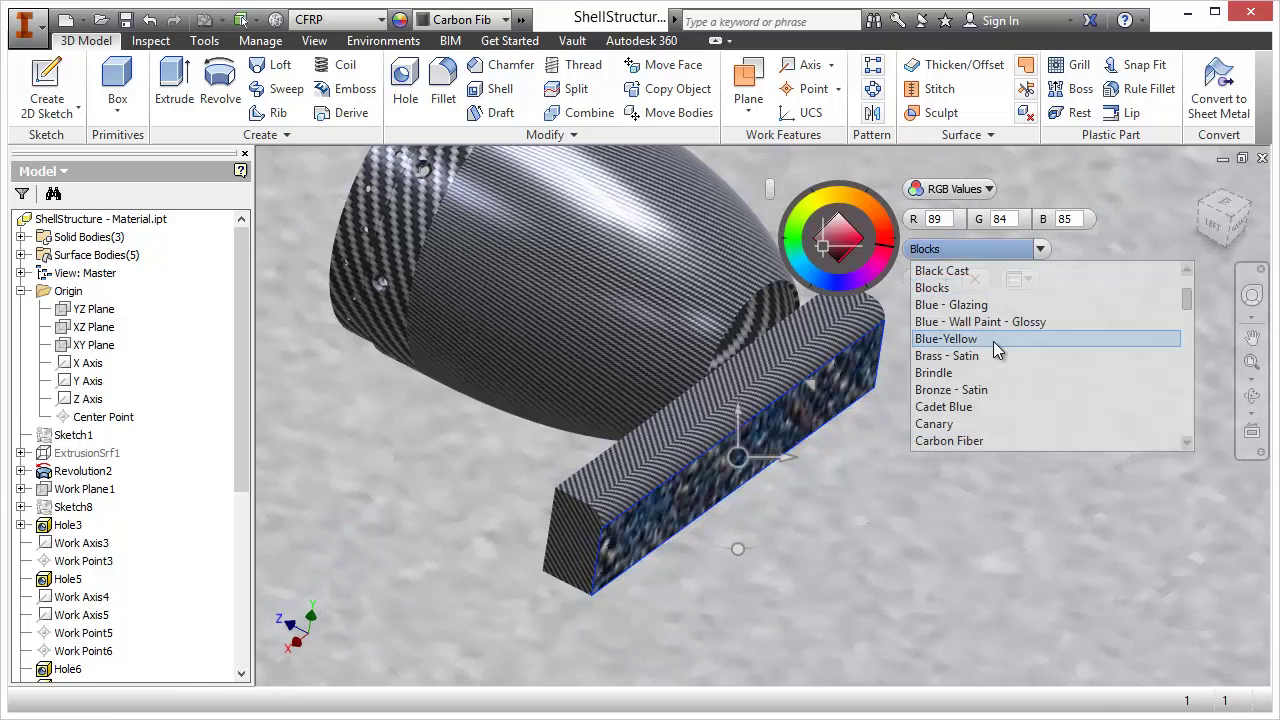
pyautogui.scroll(3, 975, 345)
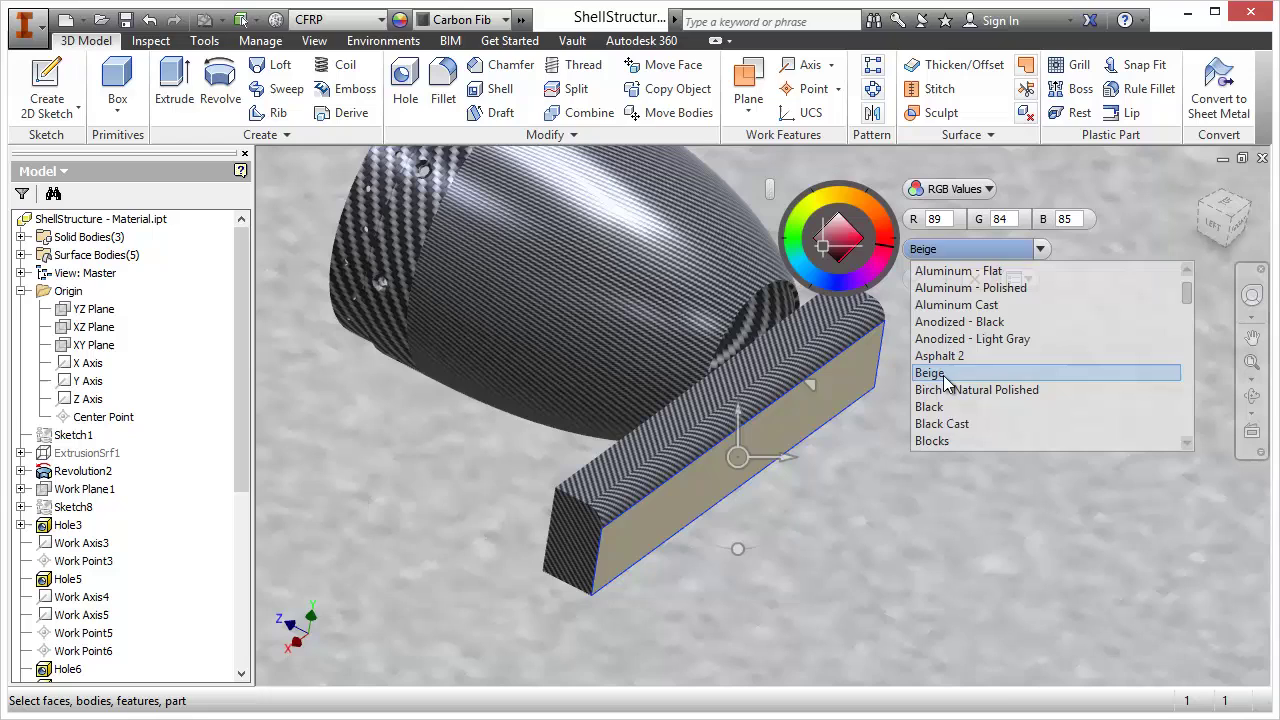
pyautogui.scroll(-15, 950, 385)
pyautogui.scroll(1, 965, 380)
pyautogui.scroll(-1, 950, 400)
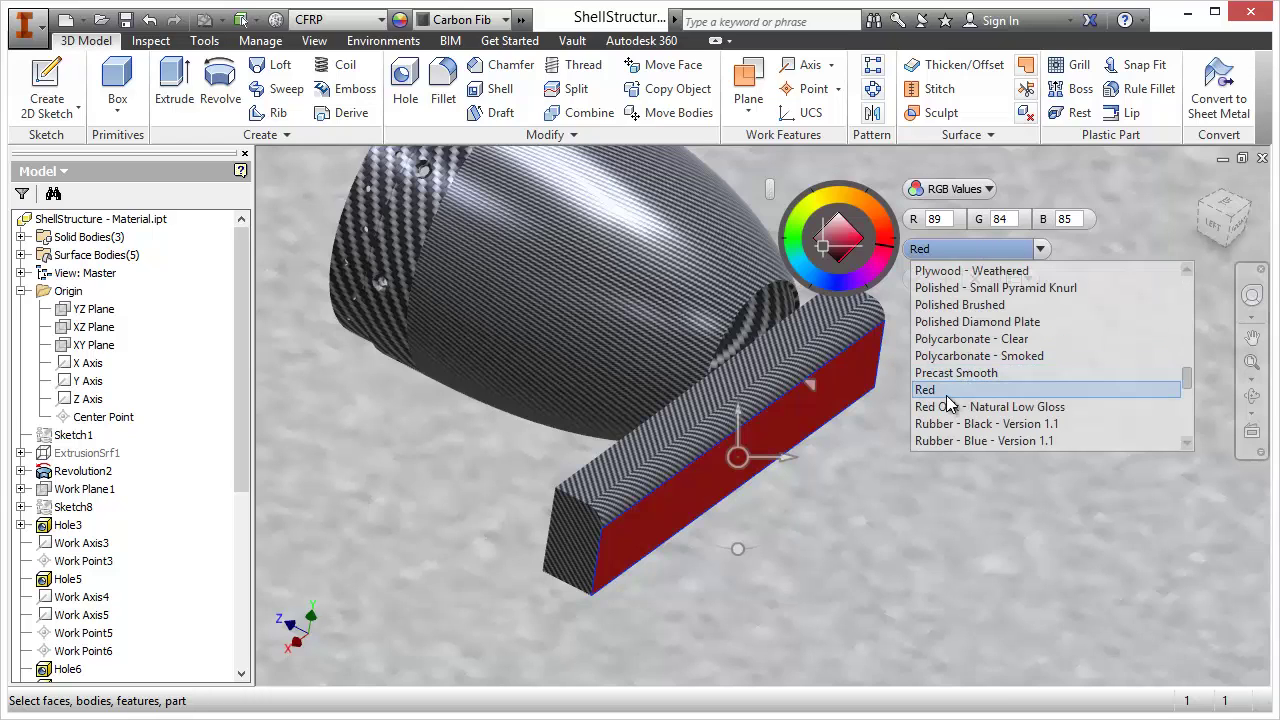
pyautogui.click(940, 395)
pyautogui.moveTo(848, 454); pyautogui.dragTo(824, 451, button='middle')
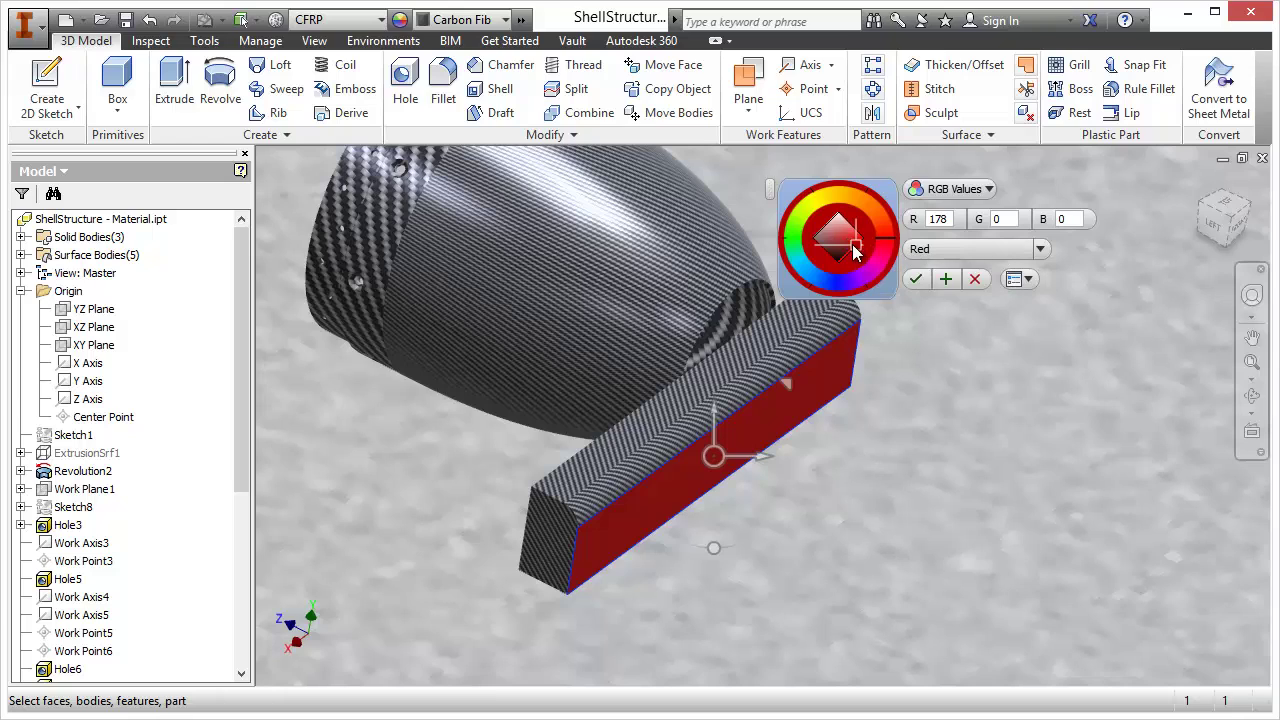
# Tint the side face's Red appearance to a duller, less saturated red and apply it.
pyautogui.moveTo(855, 245)
pyautogui.mouseDown()
pyautogui.moveTo(838, 260)
pyautogui.moveTo(835, 245)
pyautogui.mouseUp()
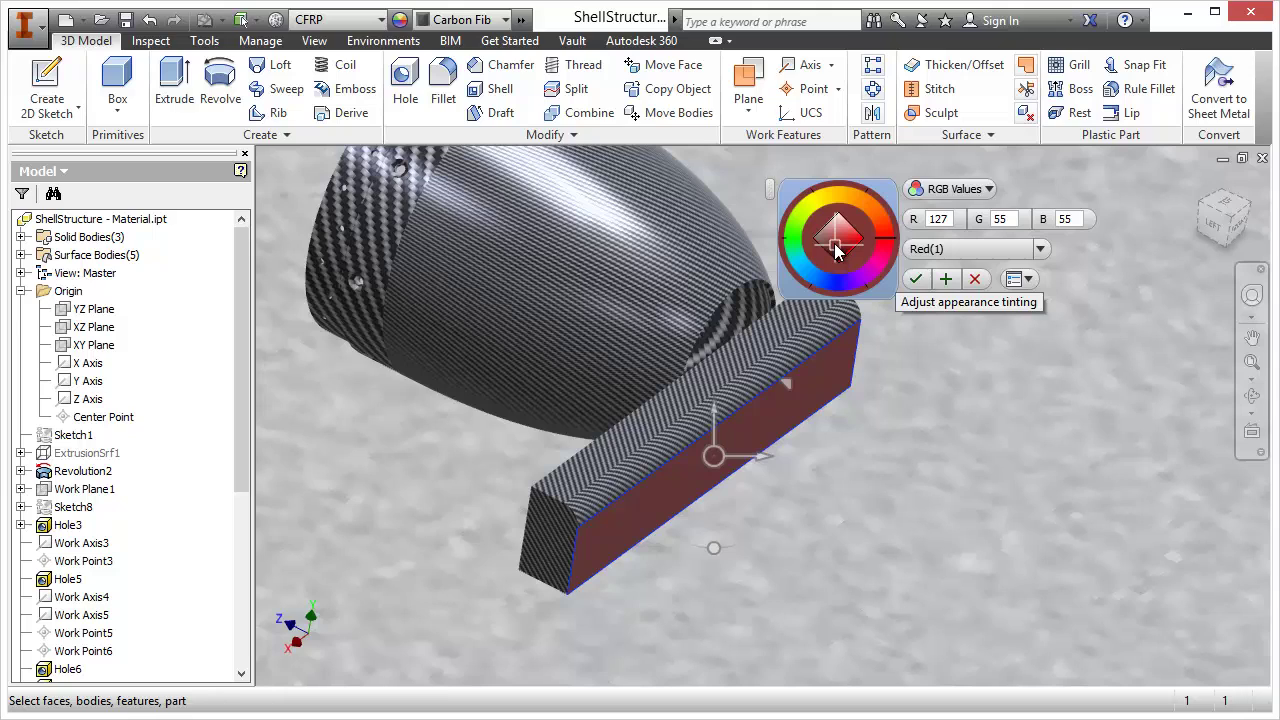
pyautogui.moveTo(836, 250); pyautogui.dragTo(833, 250)
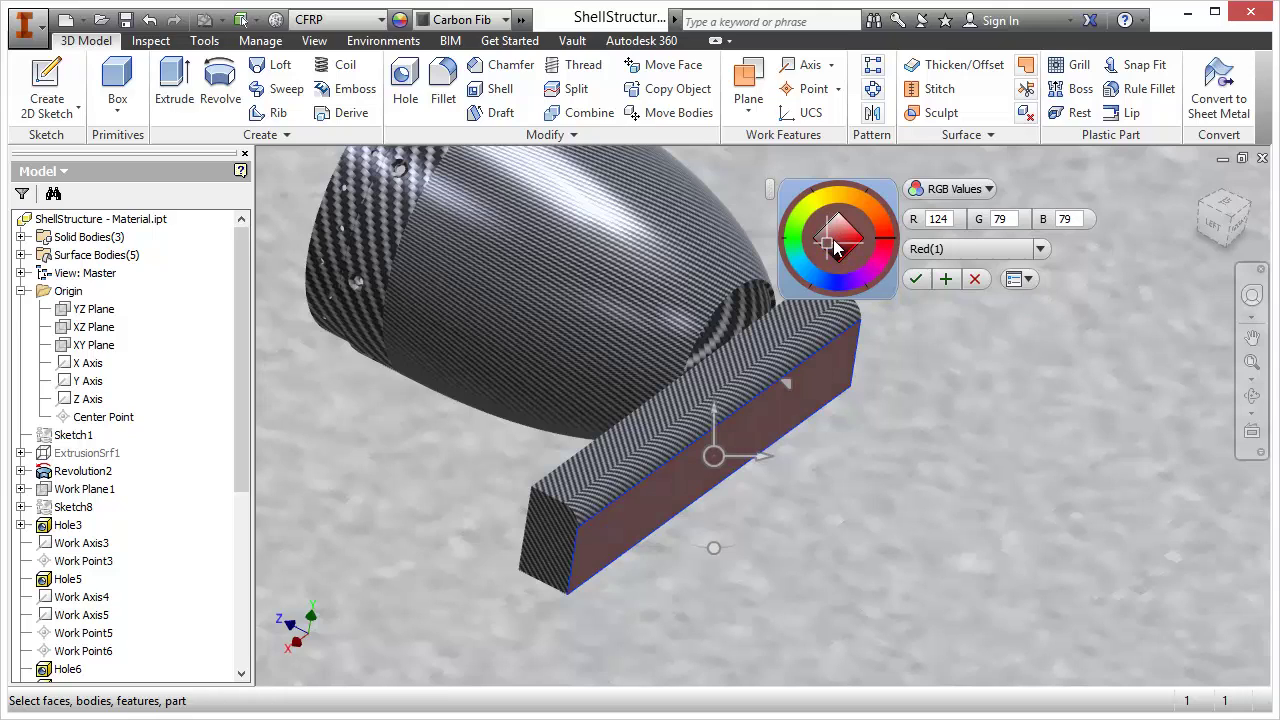
pyautogui.click(945, 279)
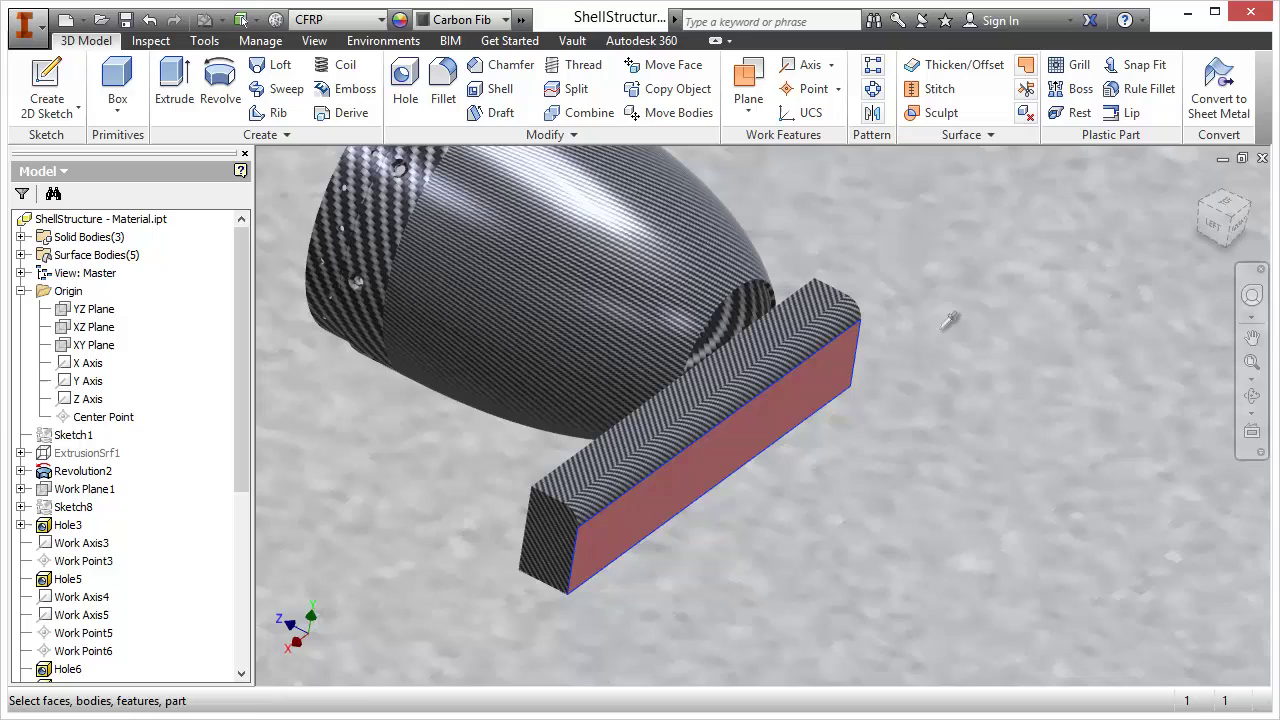
# Enlarge and rotate the Carbon Fiber texture on the box's long top face and apply the adjustment.
pyautogui.moveTo(934, 394); pyautogui.dragTo(868, 466, button='middle')
pyautogui.click(877, 371)
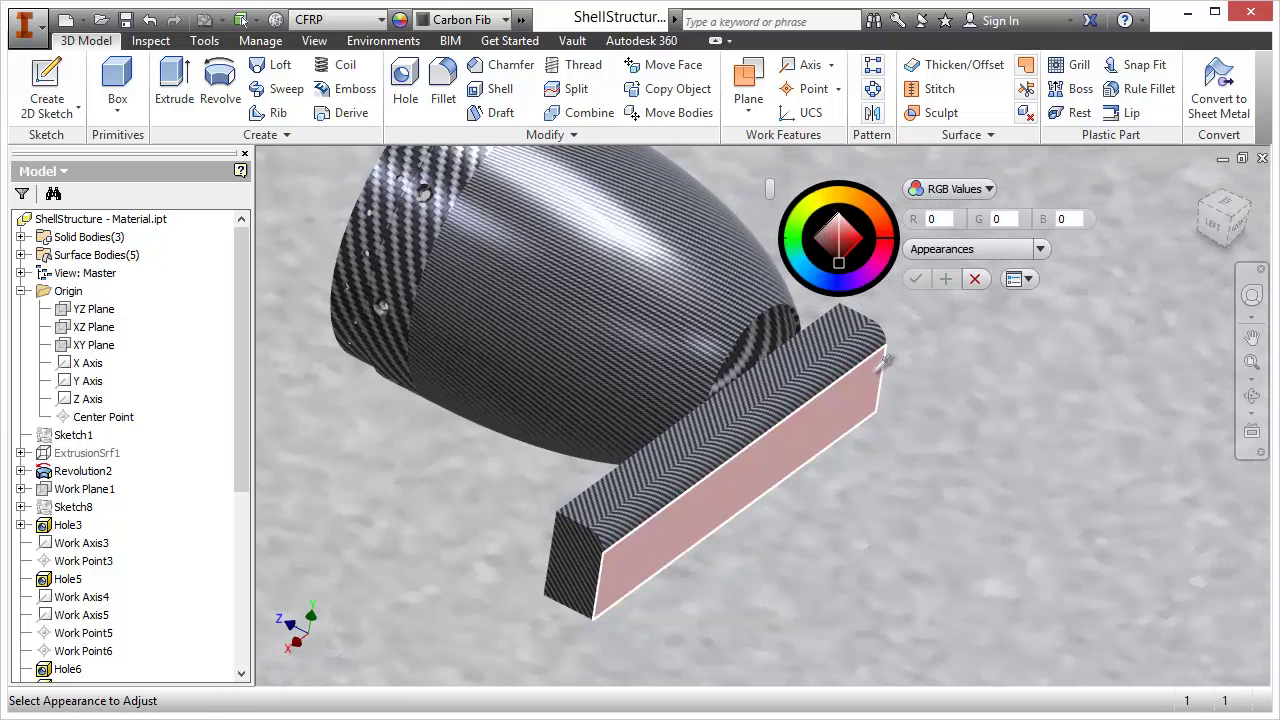
pyautogui.moveTo(902, 344); pyautogui.dragTo(896, 405, button='middle')
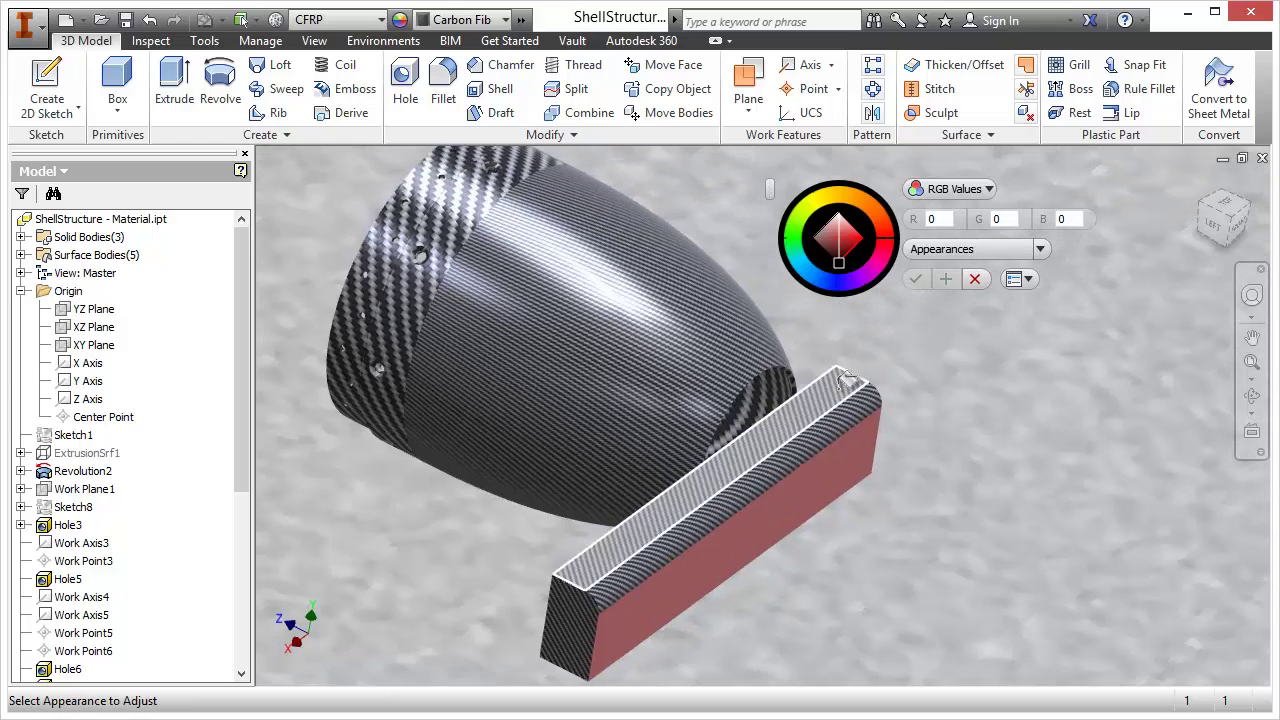
pyautogui.click(845, 385)
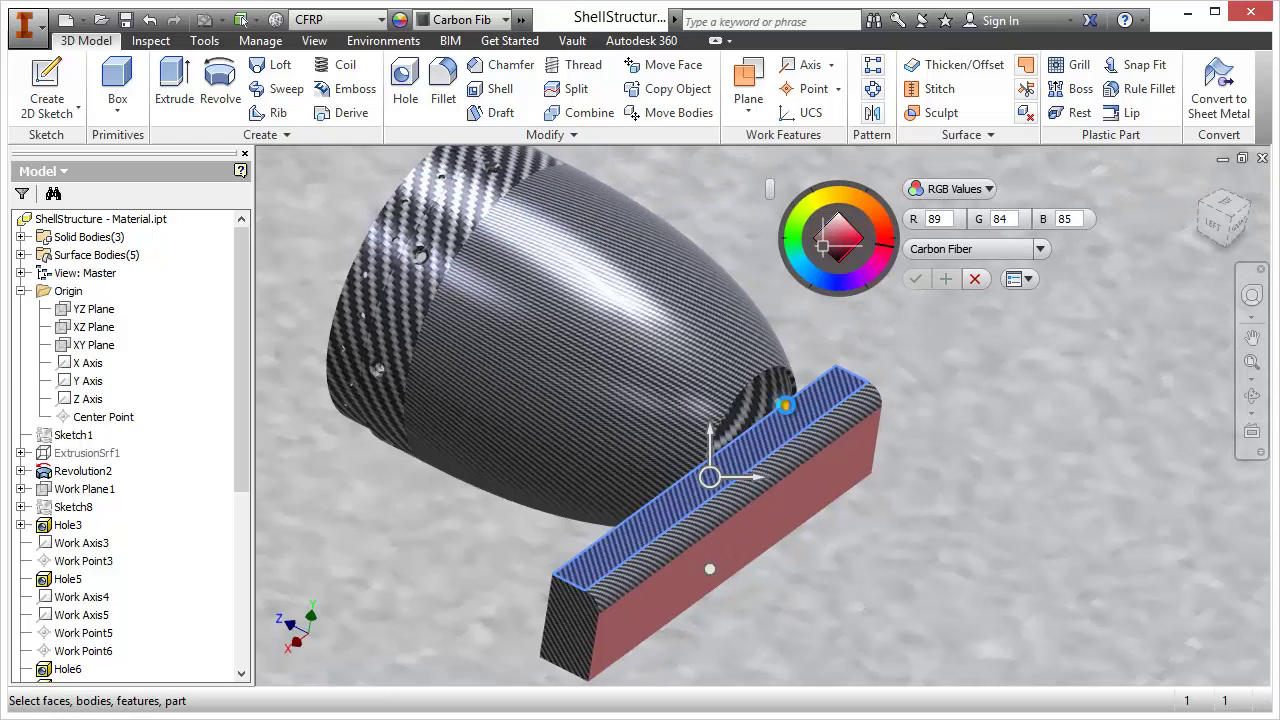
pyautogui.click(785, 408)
pyautogui.moveTo(742, 388); pyautogui.dragTo(797, 409)
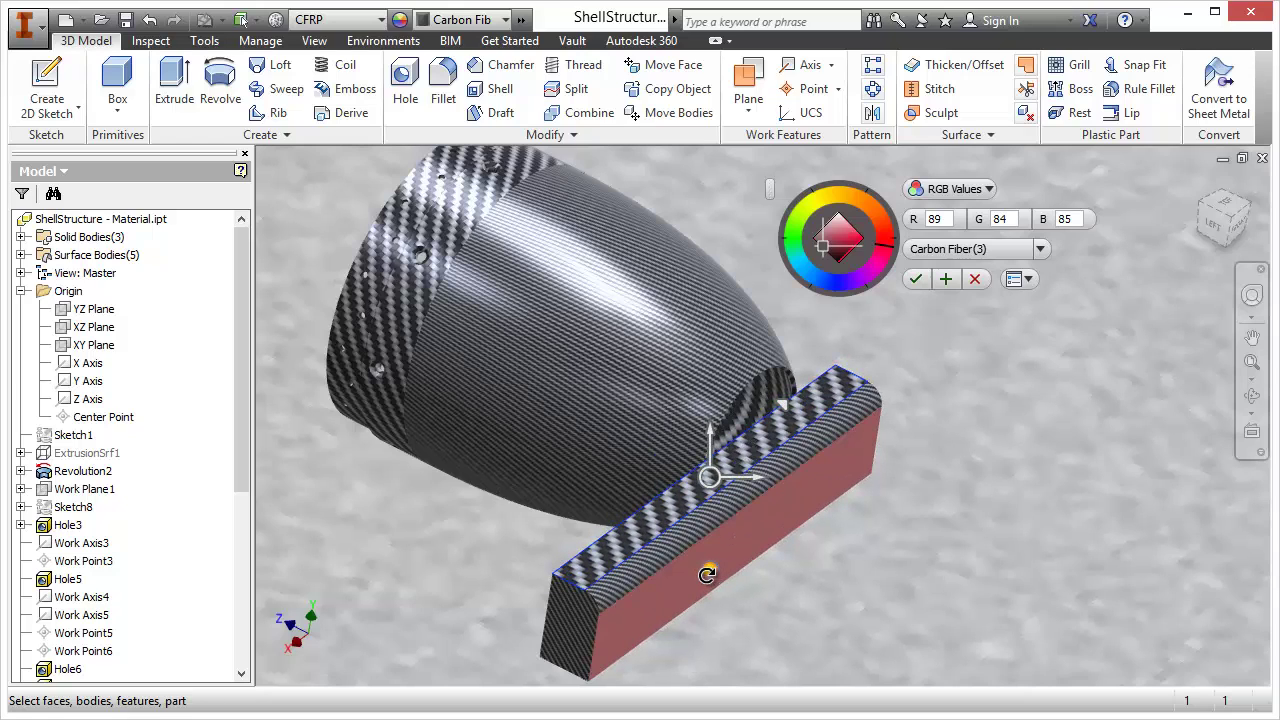
pyautogui.moveTo(707, 574); pyautogui.dragTo(780, 537)
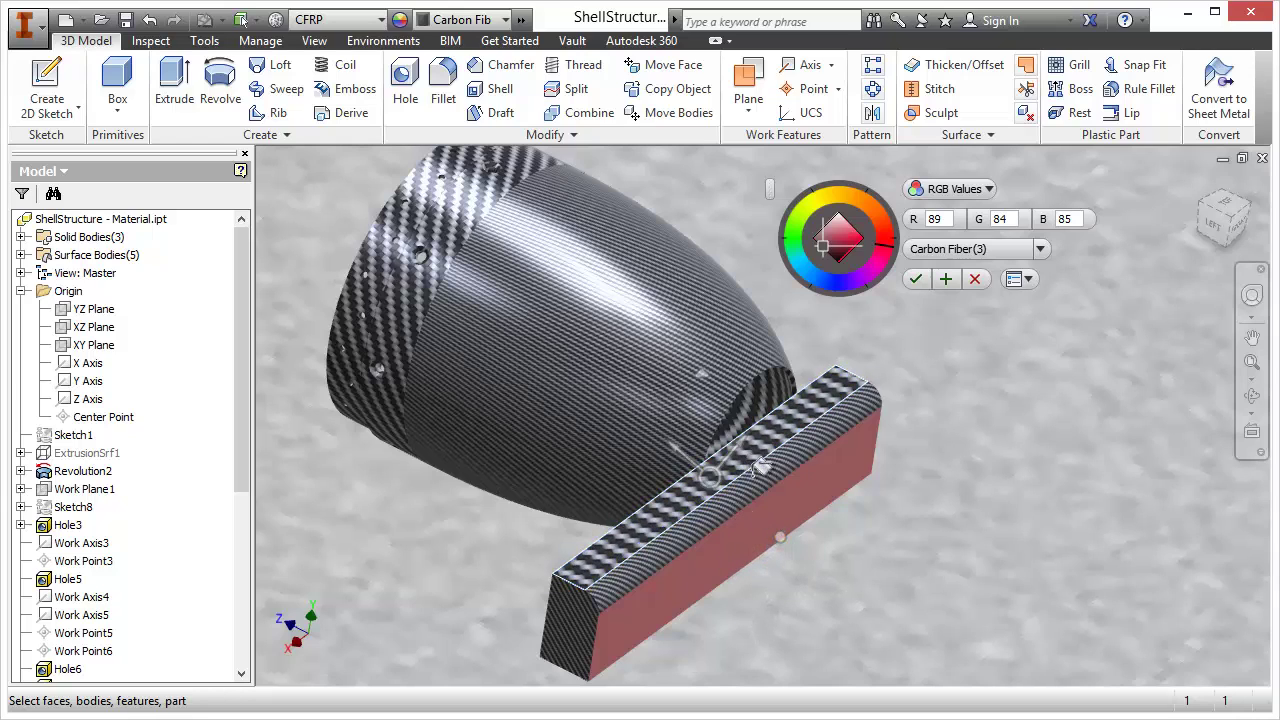
pyautogui.click(944, 281)
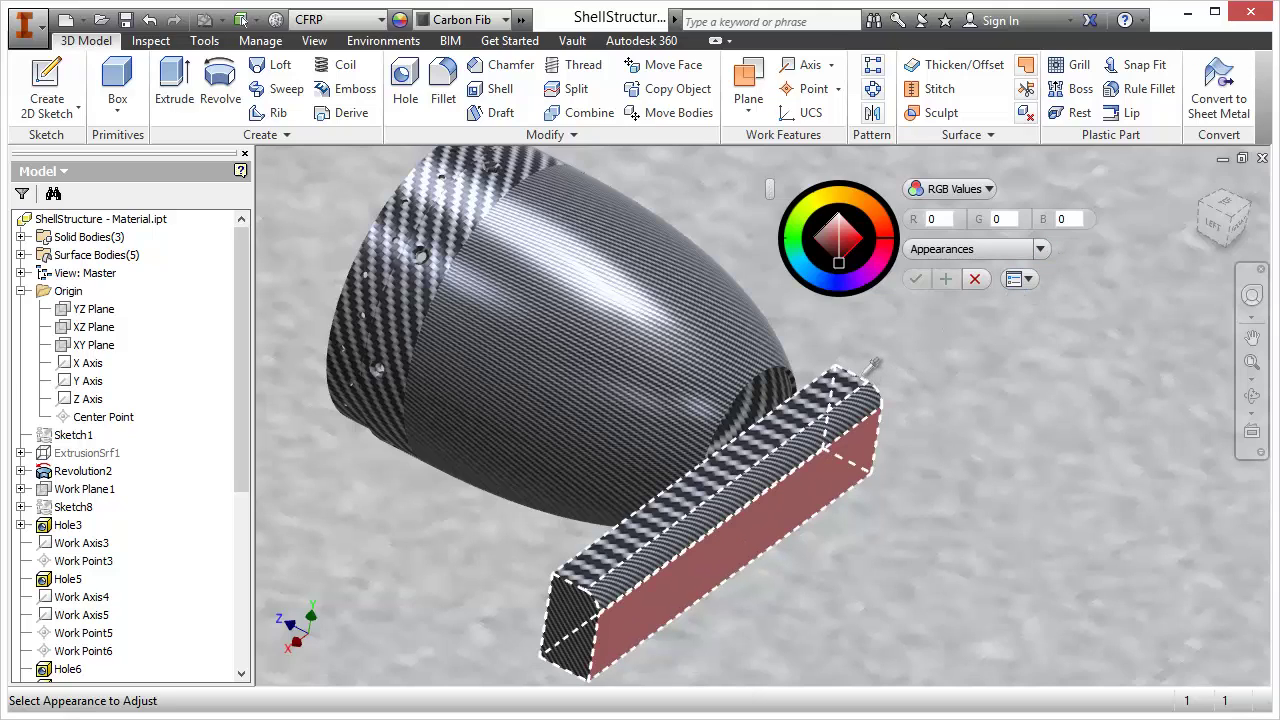
# Check the adjustment display options and the RGB and HSL colour modes for the box body, and exit without changes.
pyautogui.click(1022, 280)
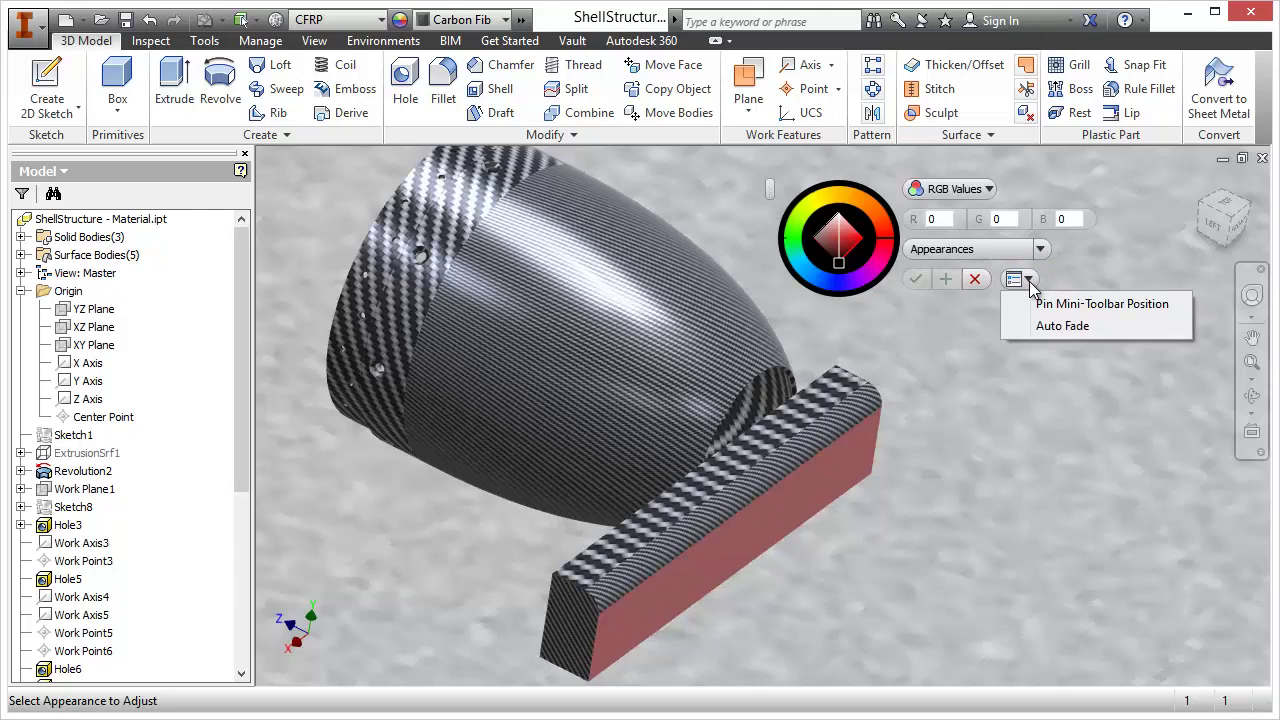
pyautogui.click(901, 335)
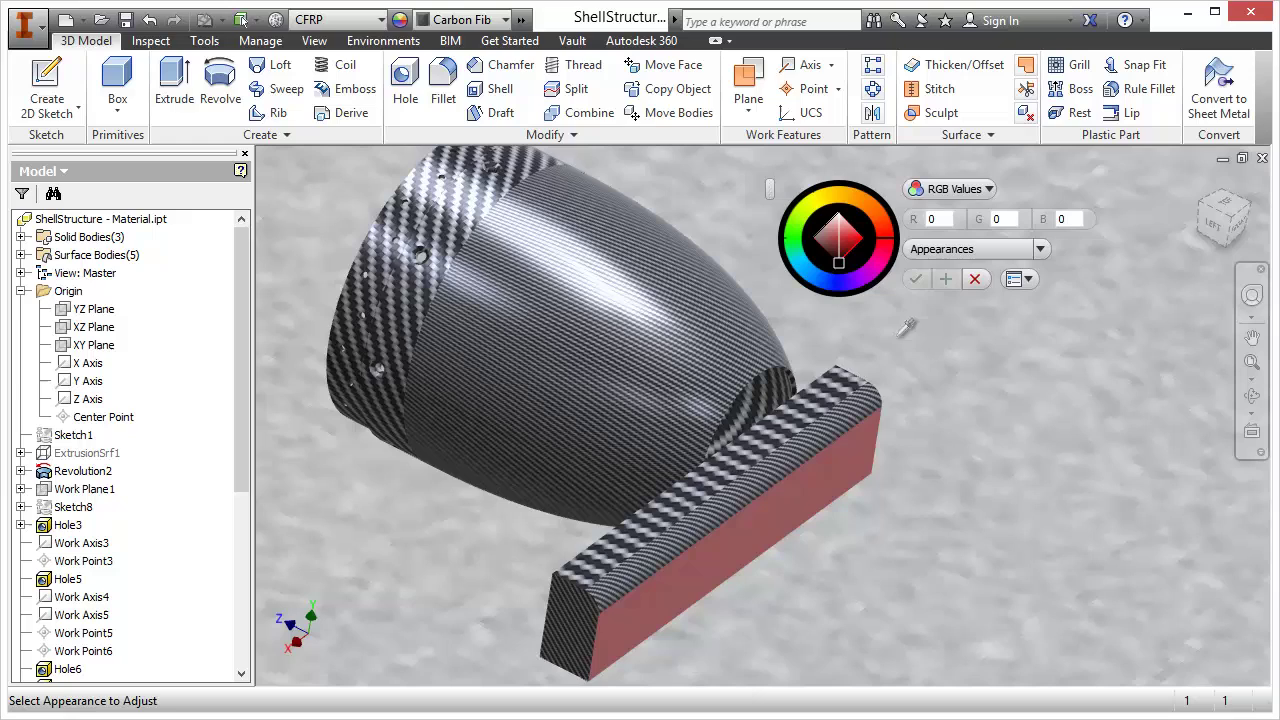
pyautogui.click(856, 372)
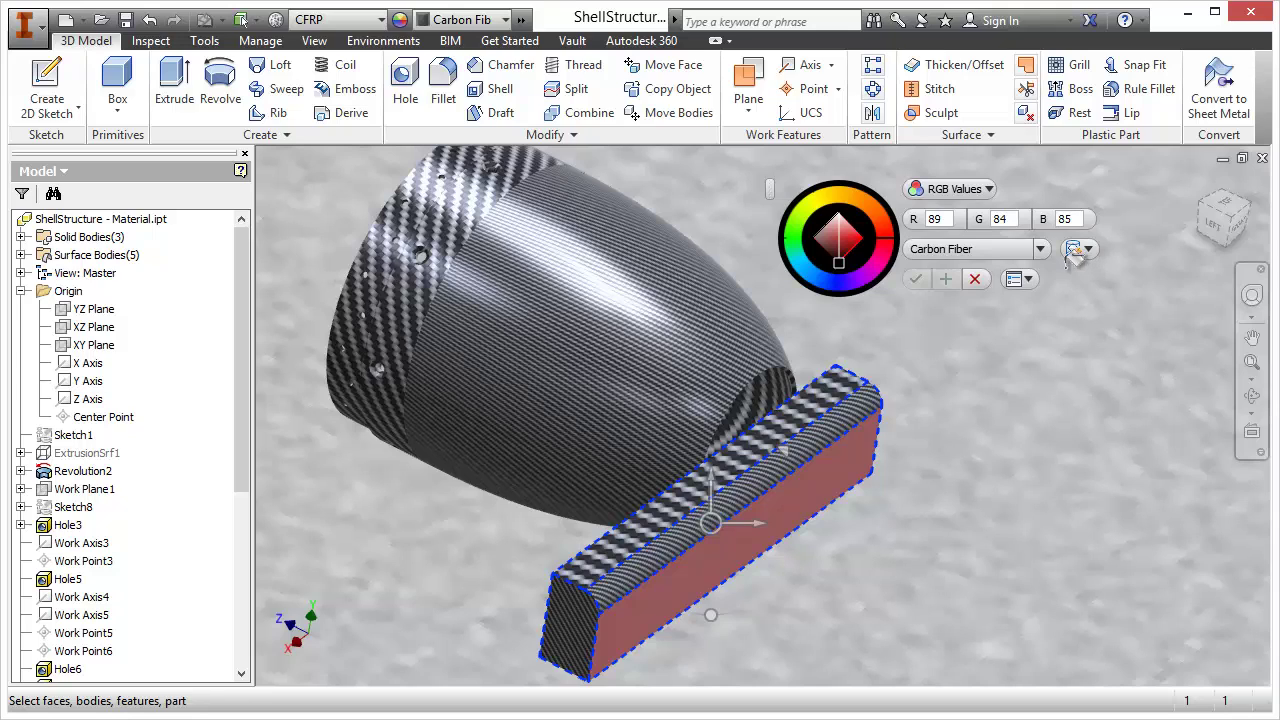
pyautogui.click(985, 190)
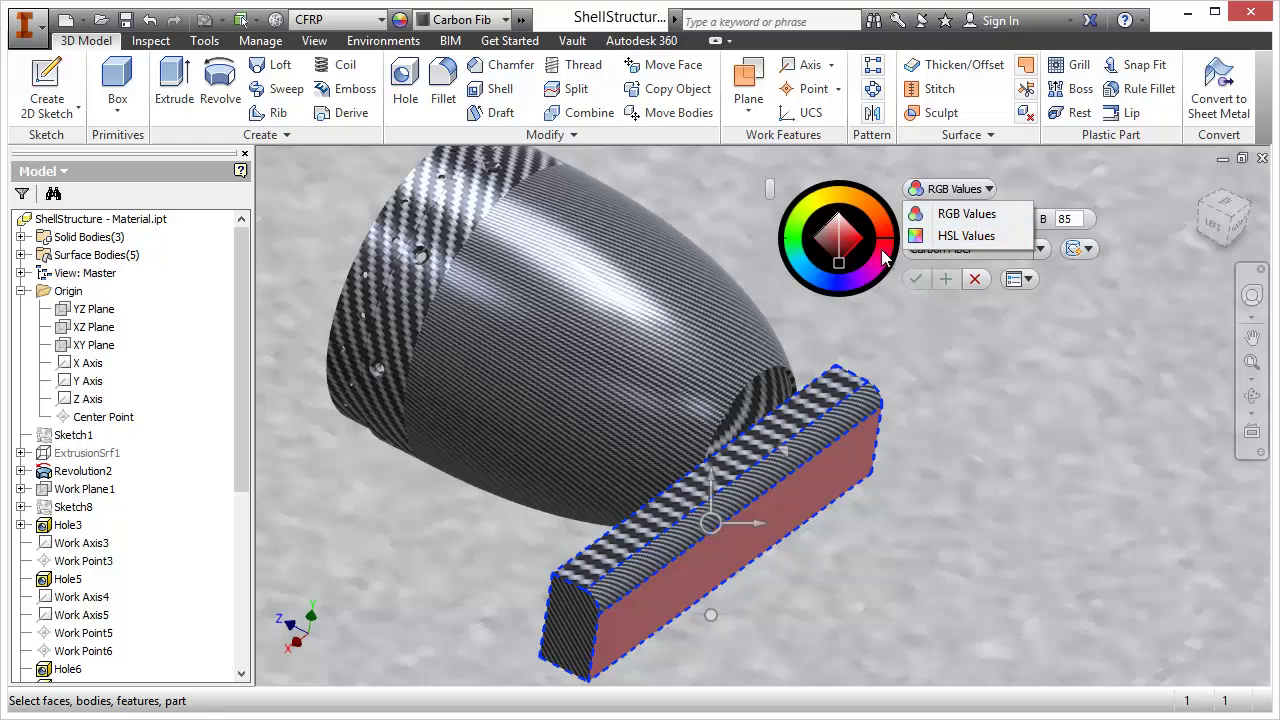
pyautogui.click(988, 191)
pyautogui.click(938, 392)
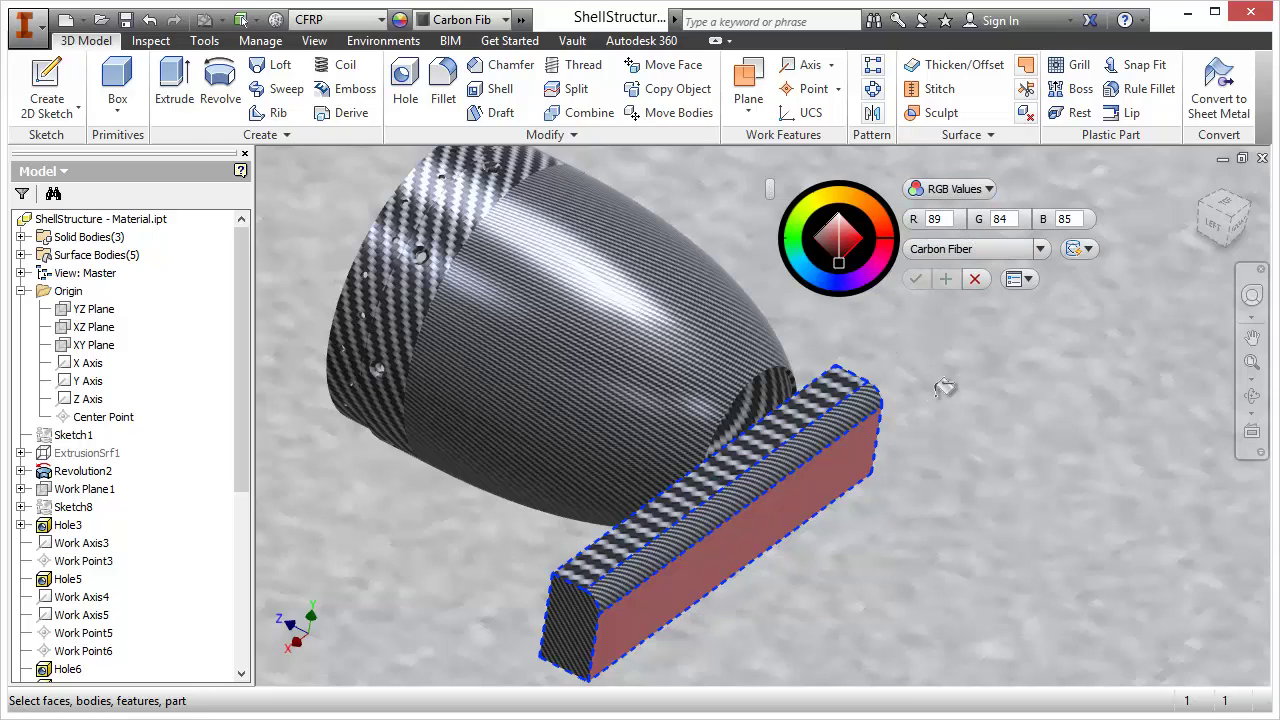
pyautogui.click(975, 280)
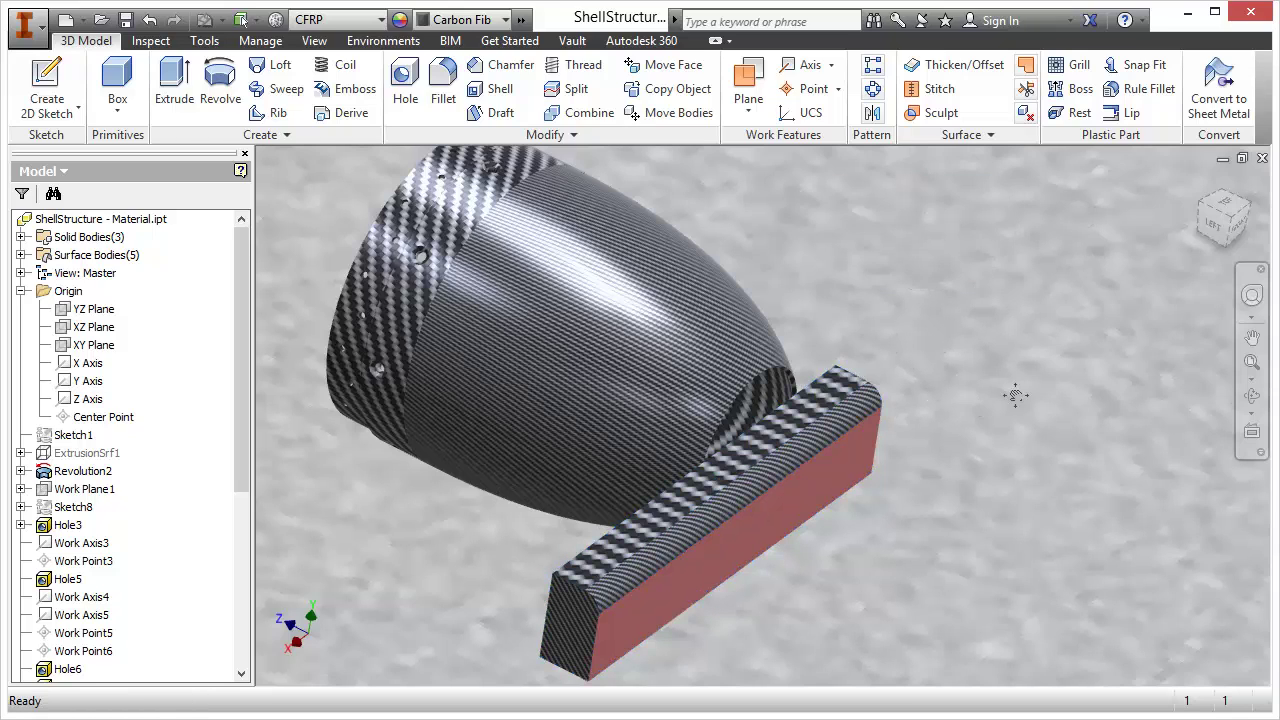
# Examine the shell and the box from several angles to compare their adjusted appearances.
pyautogui.moveTo(1016, 396); pyautogui.dragTo(1050, 418, button='middle')
pyautogui.scroll(3, 1026, 408)
pyautogui.scroll(-4, 988, 376)
pyautogui.moveTo(988, 360); pyautogui.dragTo(975, 307, button='middle')
pyautogui.scroll(2, 904, 320)
pyautogui.press('F4')
pyautogui.keyDown('shift'); pyautogui.moveTo(905, 375); pyautogui.dragTo(1027, 391, button='middle'); pyautogui.keyUp('shift')
pyautogui.moveTo(868, 340); pyautogui.dragTo(952, 327, button='middle')
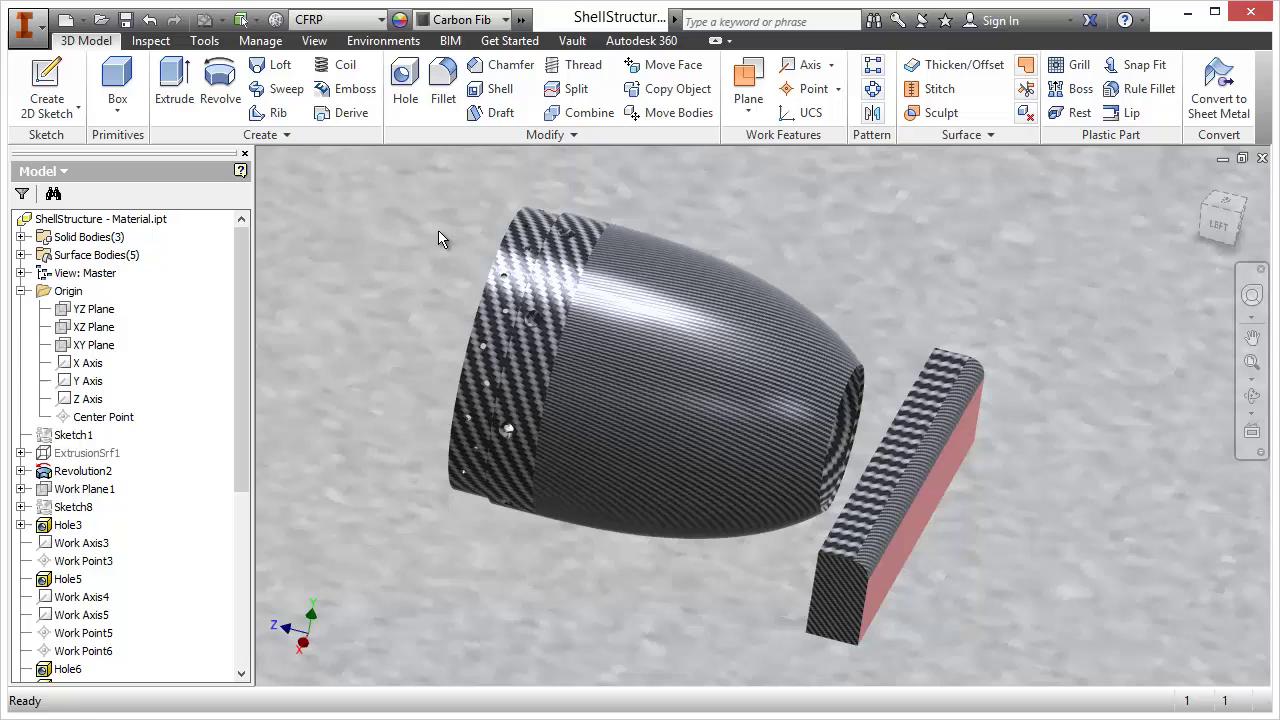
pyautogui.moveTo(770, 248); pyautogui.dragTo(773, 192, button='middle')
# Clear all appearance overrides from the shell and box faces and bodies, and check both parts' weave.
pyautogui.click(520, 20)
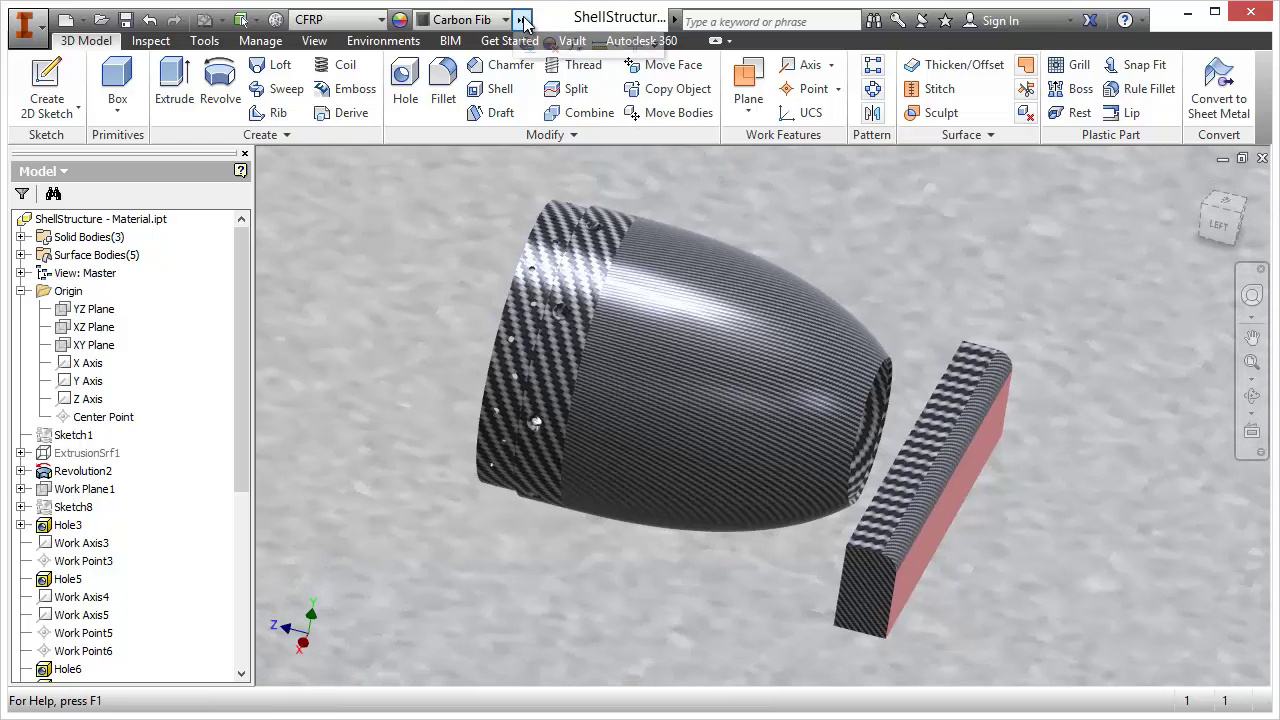
pyautogui.click(551, 47)
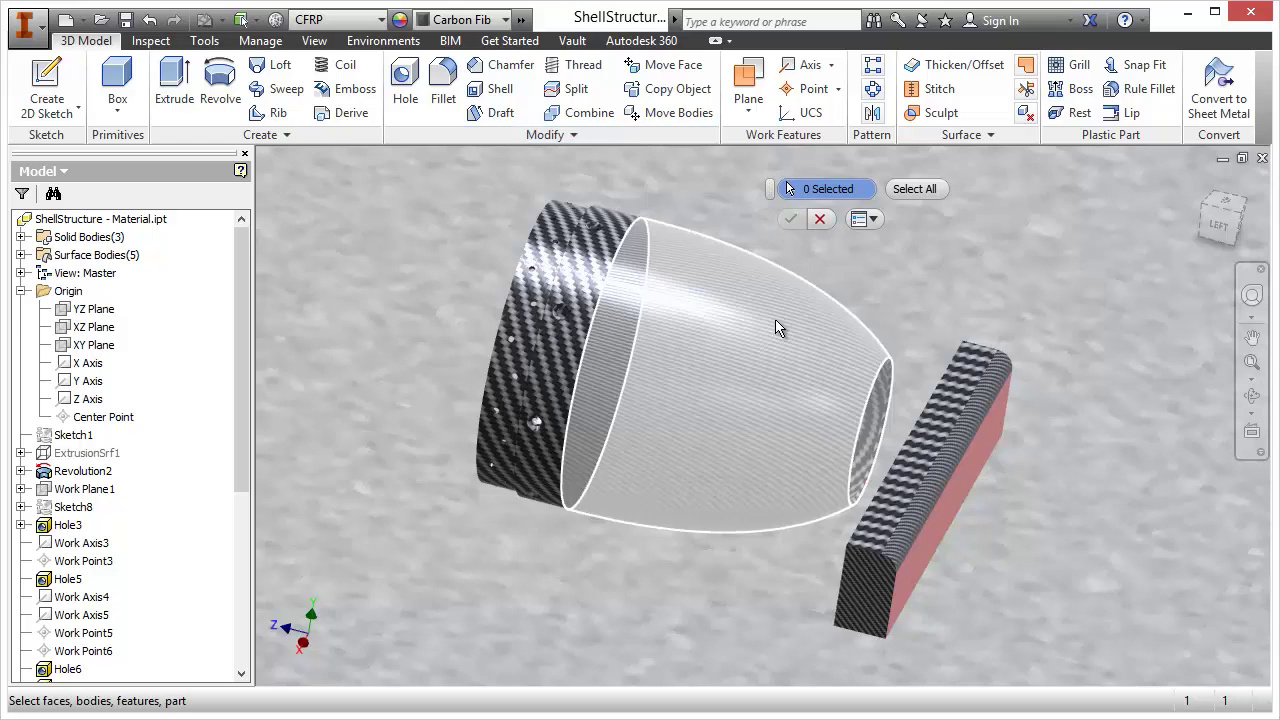
pyautogui.click(979, 469)
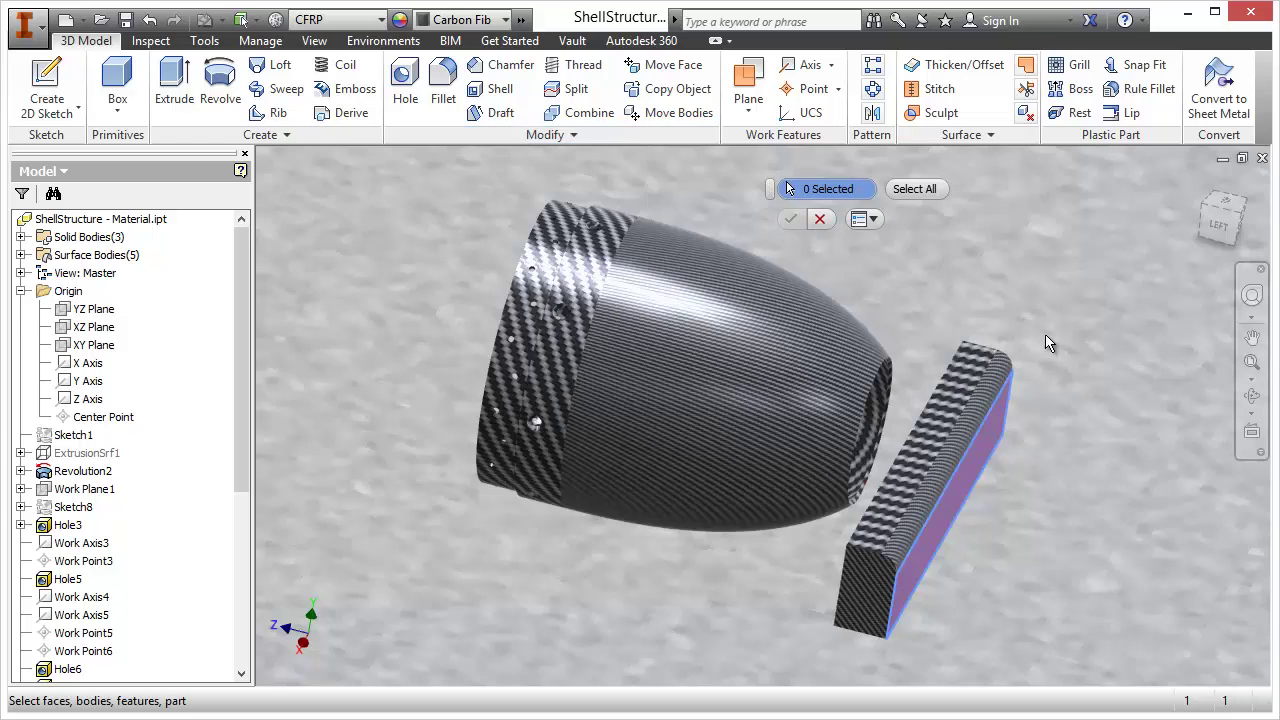
pyautogui.click(905, 191)
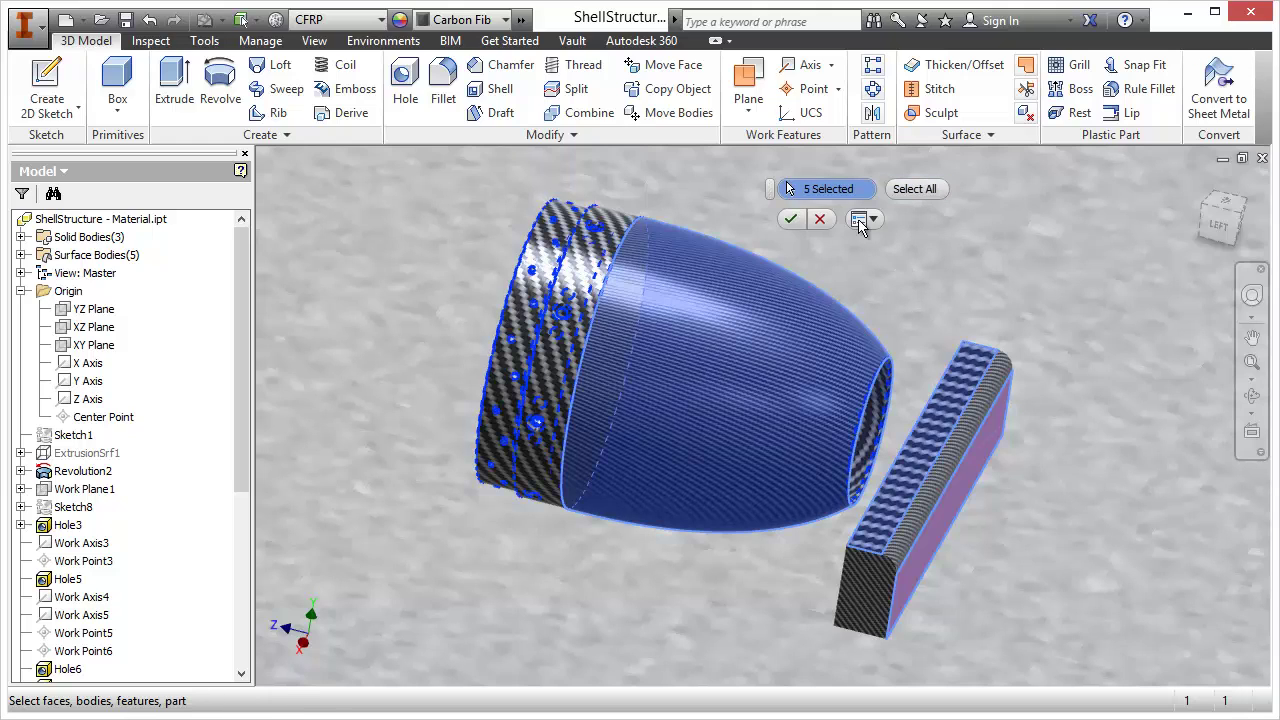
pyautogui.click(788, 219)
pyautogui.keyDown('shift'); pyautogui.moveTo(843, 251); pyautogui.dragTo(800, 300, button='middle'); pyautogui.keyUp('shift')
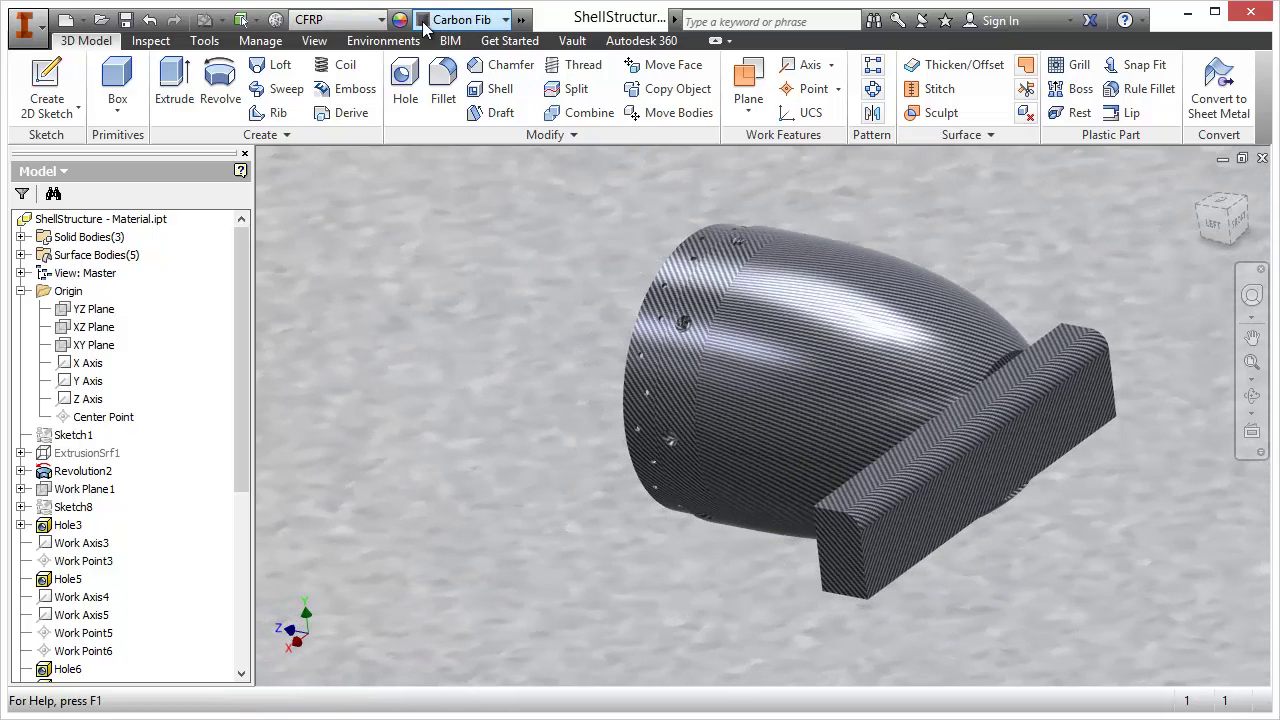
pyautogui.moveTo(587, 283); pyautogui.dragTo(430, 271, button='middle')
pyautogui.keyDown('shift'); pyautogui.moveTo(862, 241); pyautogui.dragTo(869, 317, button='middle'); pyautogui.keyUp('shift')
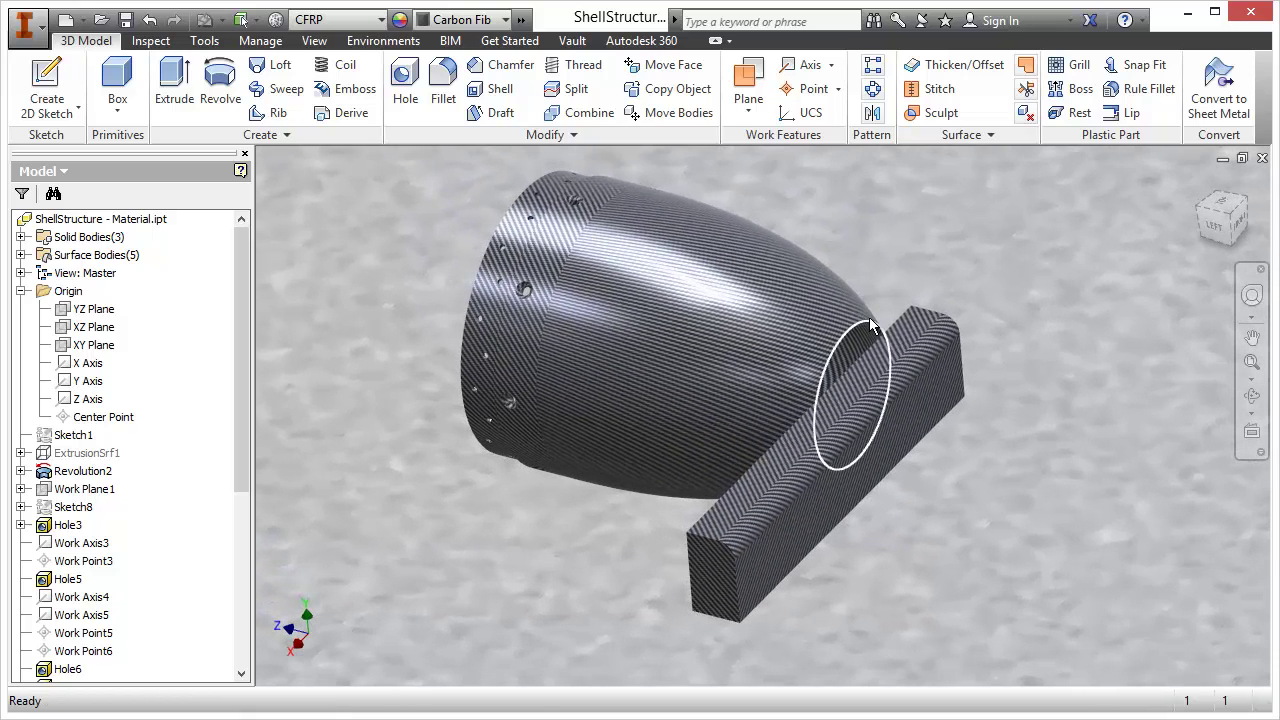
pyautogui.moveTo(868, 317)
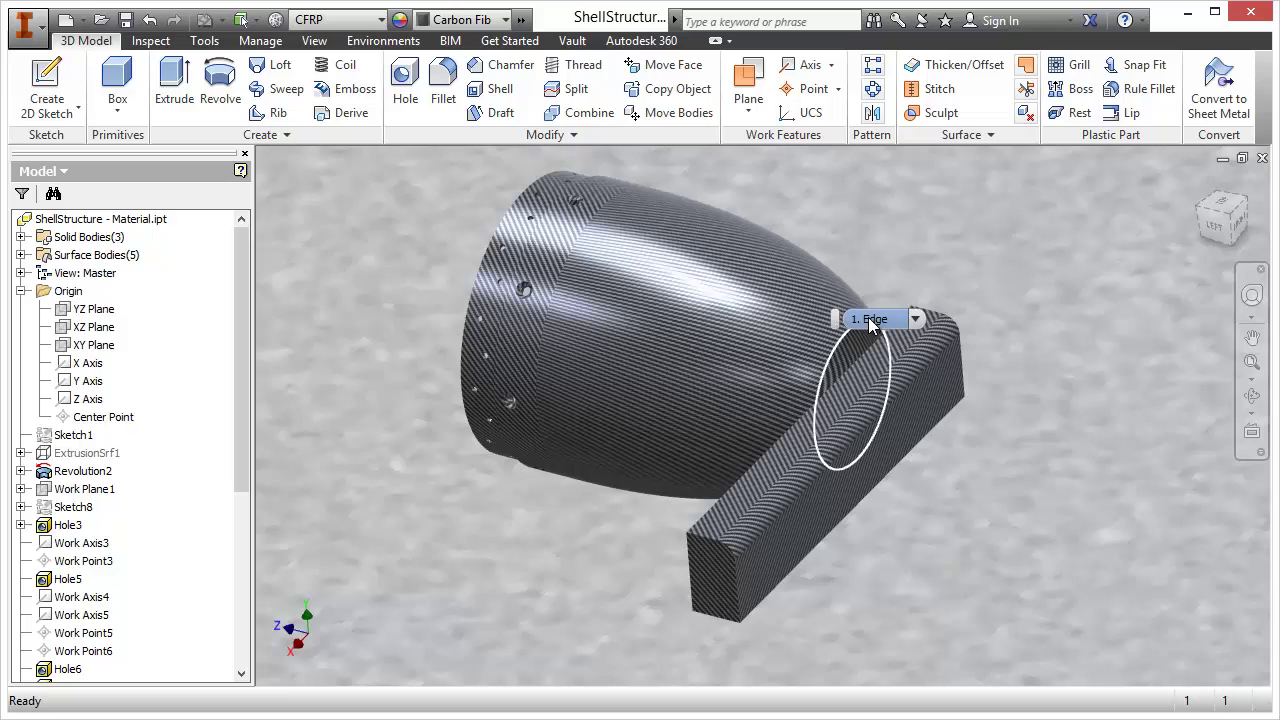